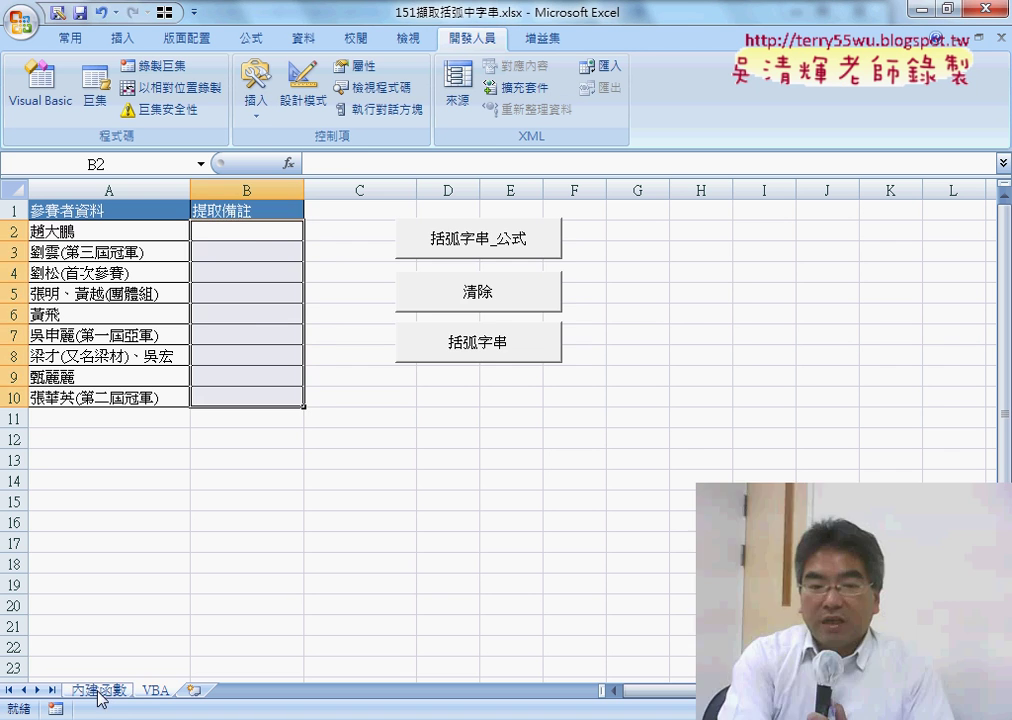
On the 內建函數 sheet, delete the extraction formulas in B2:B10.
left_click(106, 690)
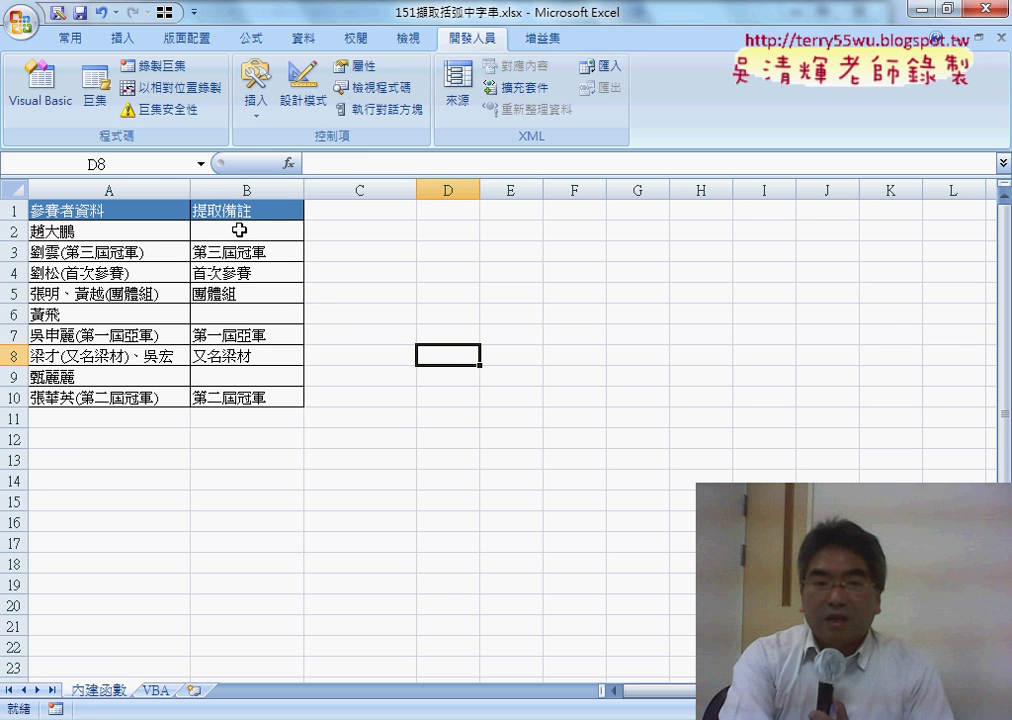
left_click(240, 231)
left_click_drag(262, 233, 268, 397)
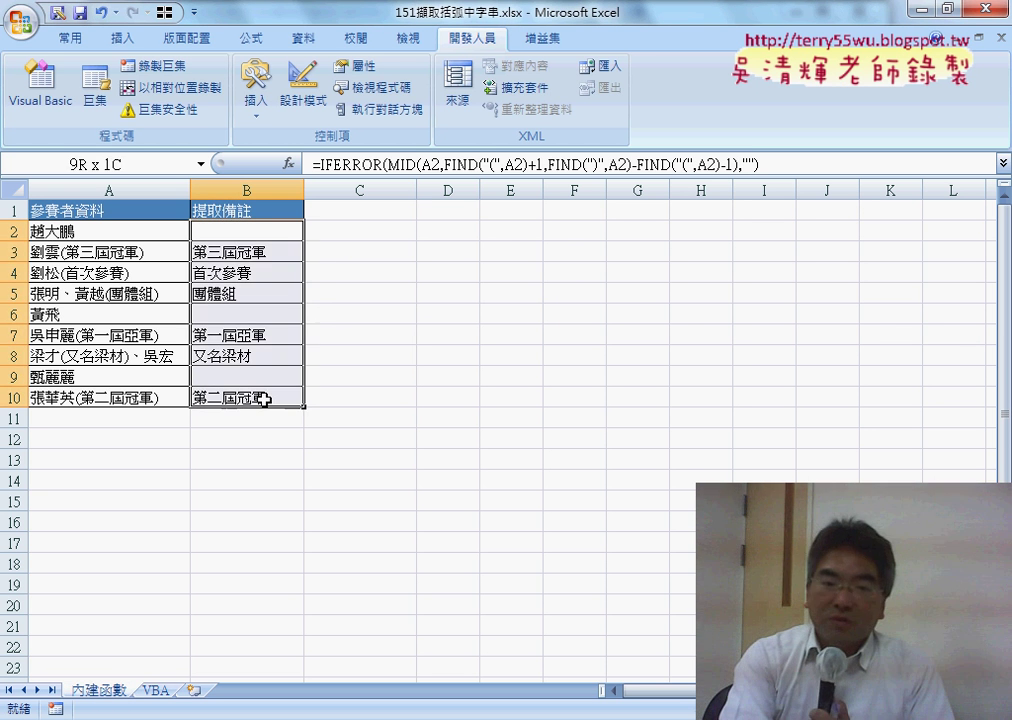
key("Delete")
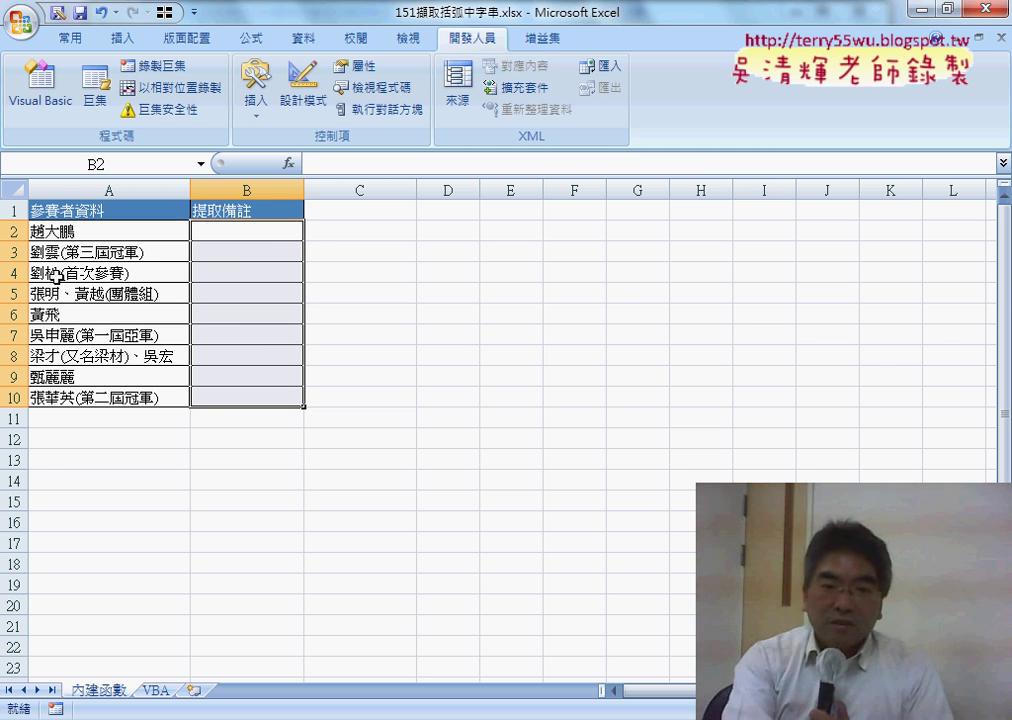
Enter =FIND("(",A3) in B3 from the 文字 function category, returning 3.
left_click(280, 253)
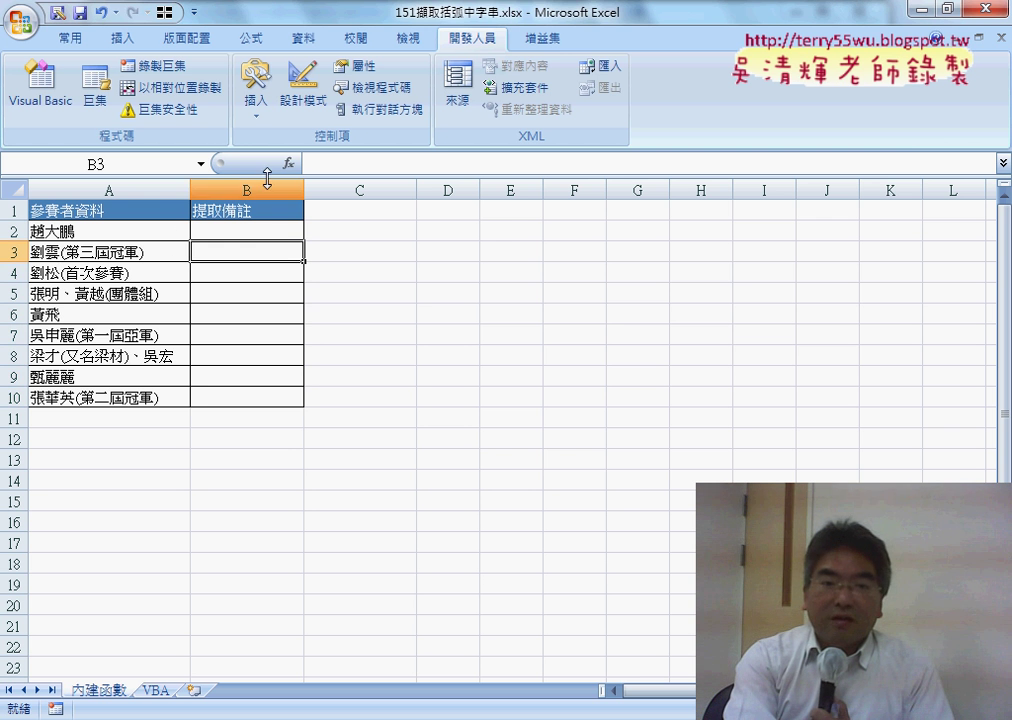
left_click(289, 164)
left_click(817, 211)
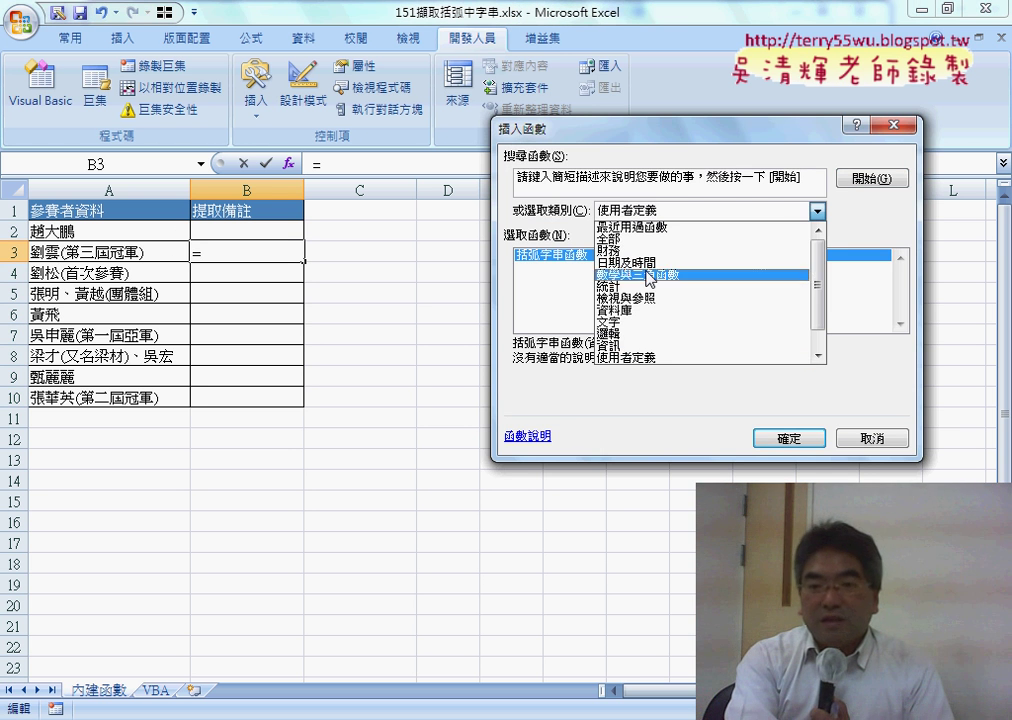
left_click(645, 322)
left_click_drag(900, 273, 538, 279)
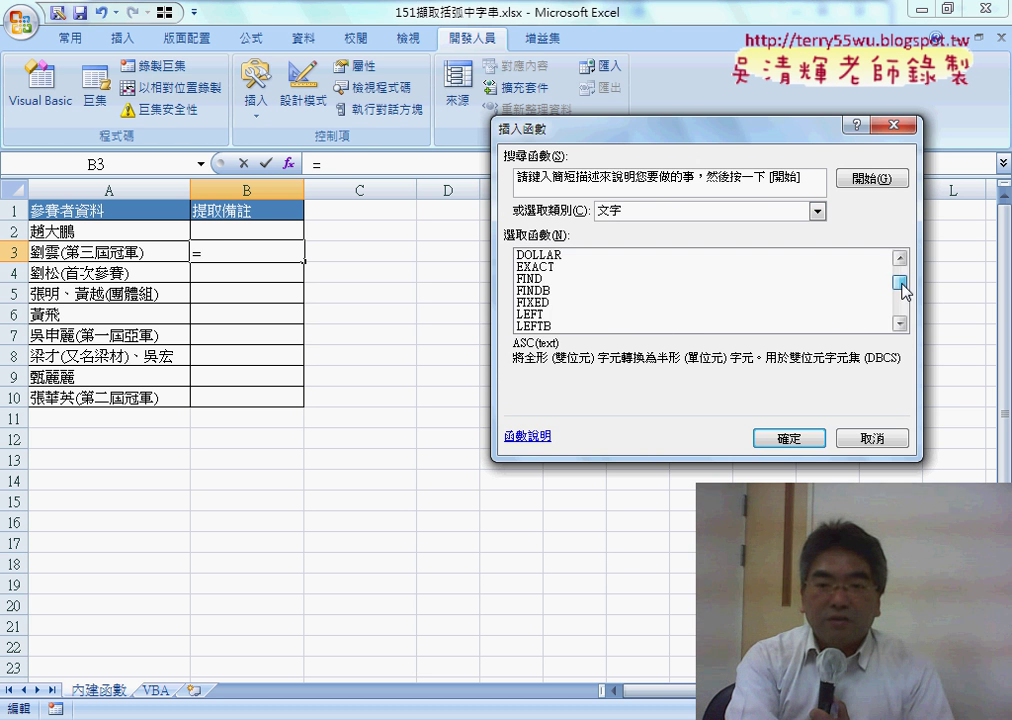
double_click(530, 267)
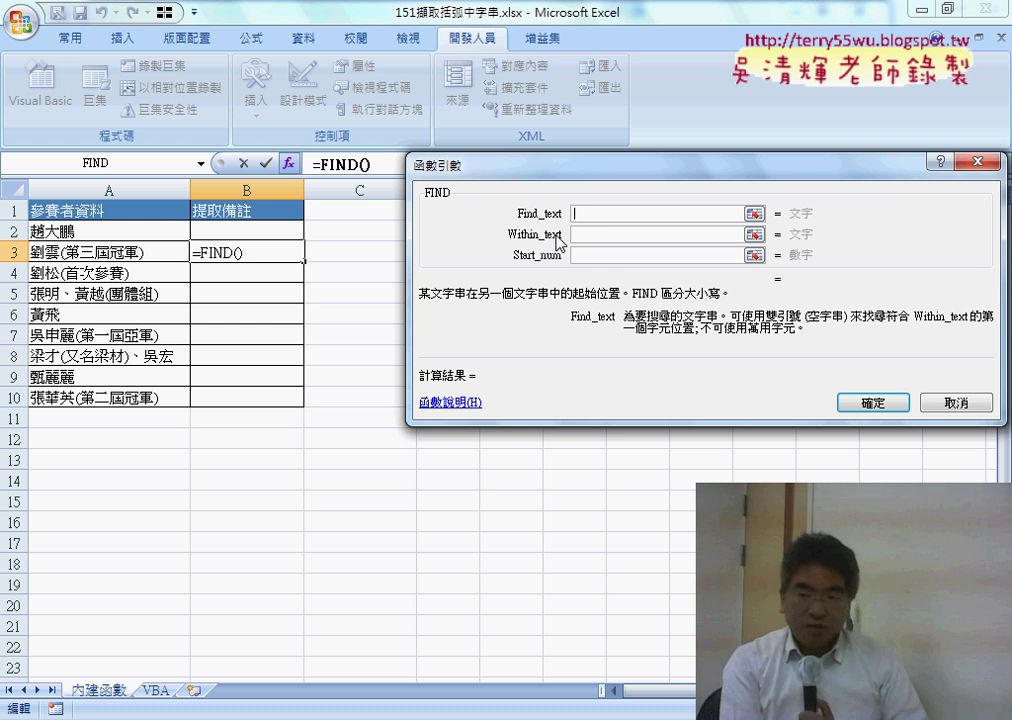
type("(")
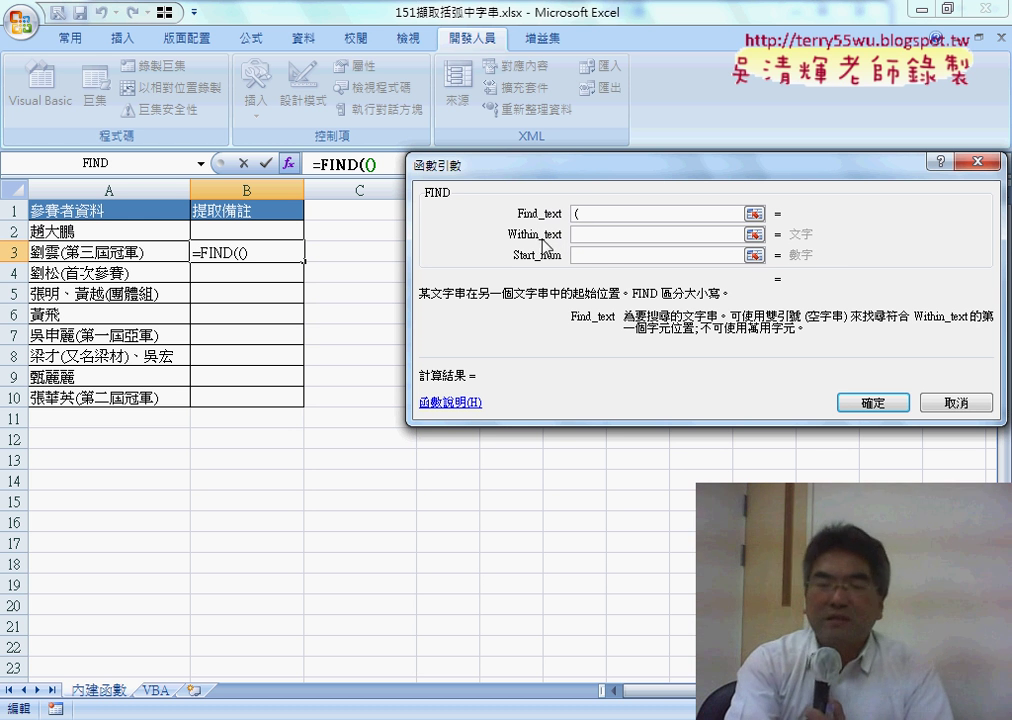
left_click(601, 235)
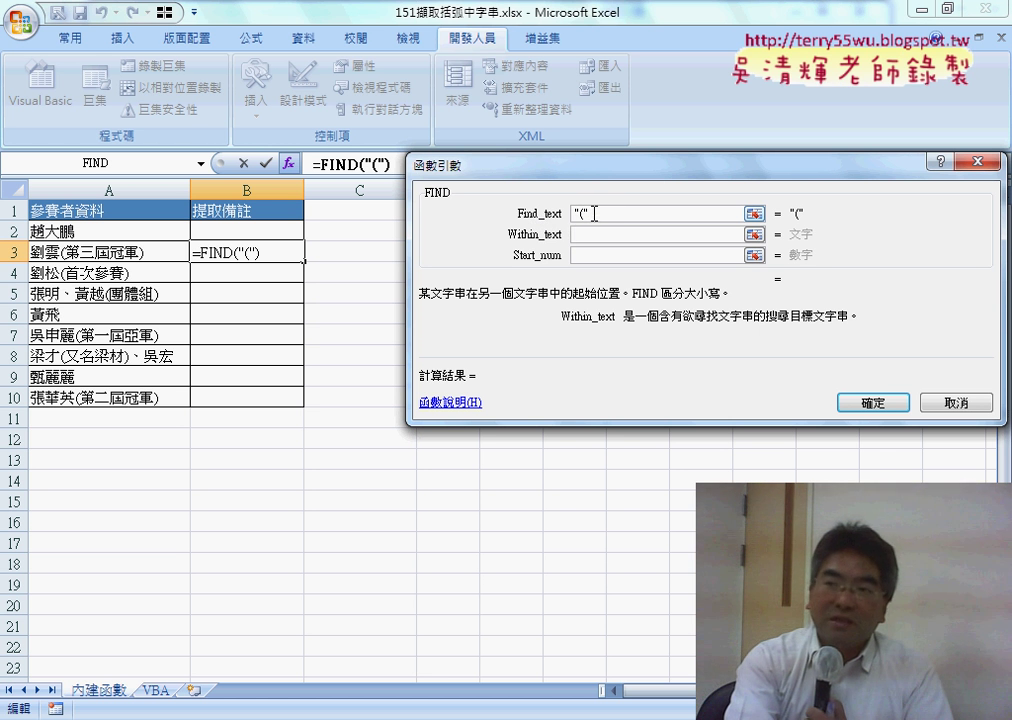
left_click(139, 263)
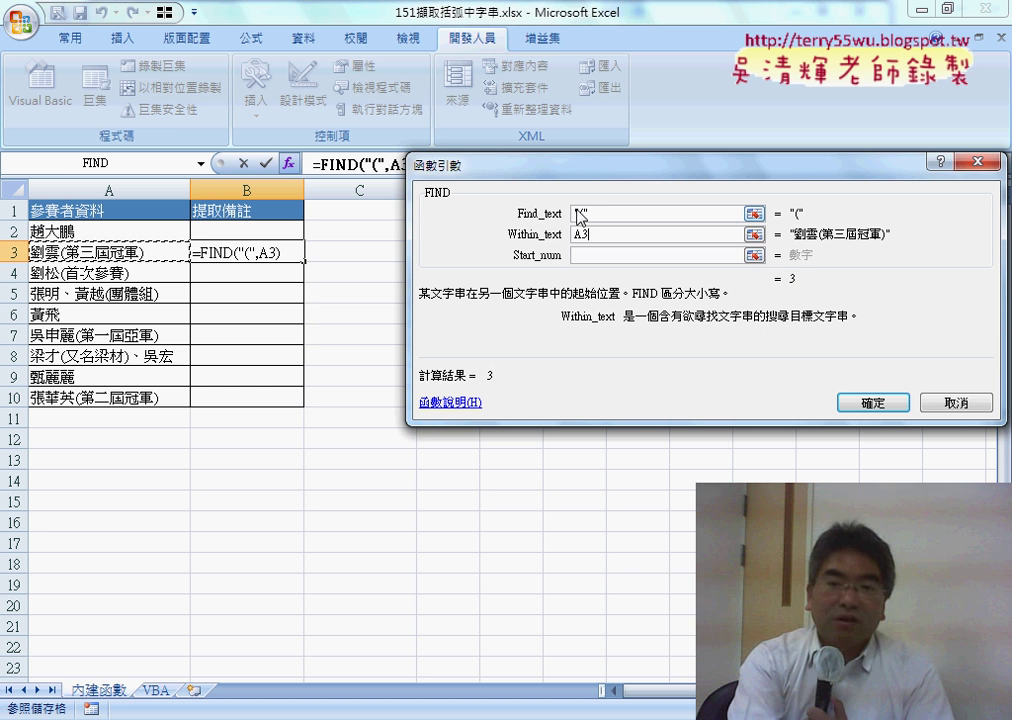
left_click(873, 404)
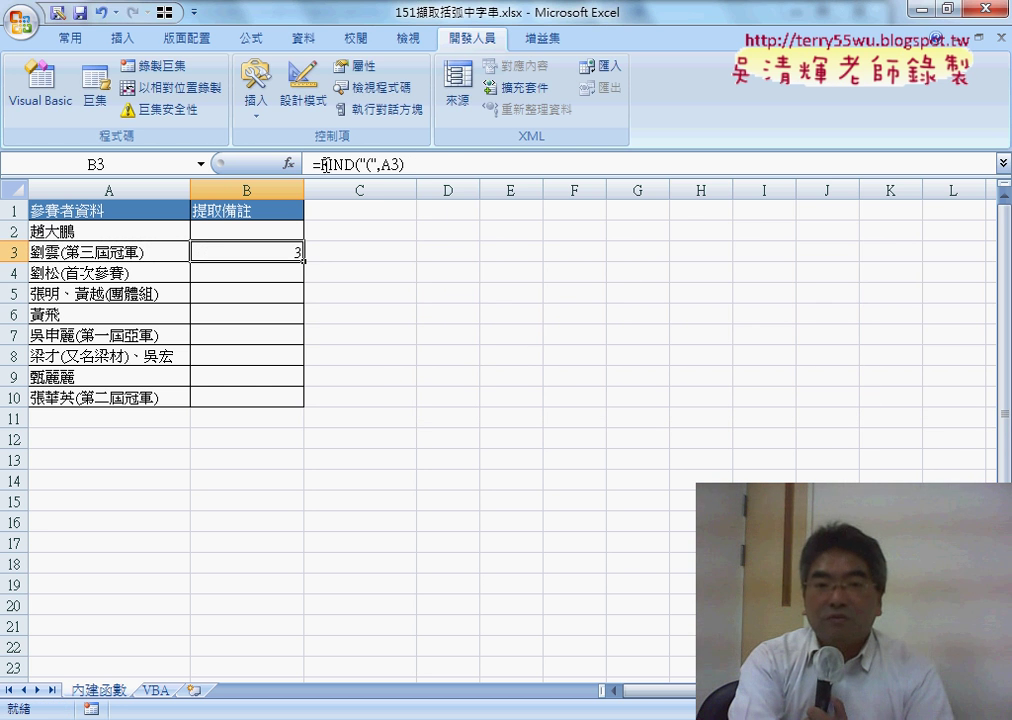
left_click_drag(322, 164, 413, 165)
Cut FIND("(",A3) out of B3's formula and insert MID from the recently used functions.
right_click(380, 166)
left_click(395, 174)
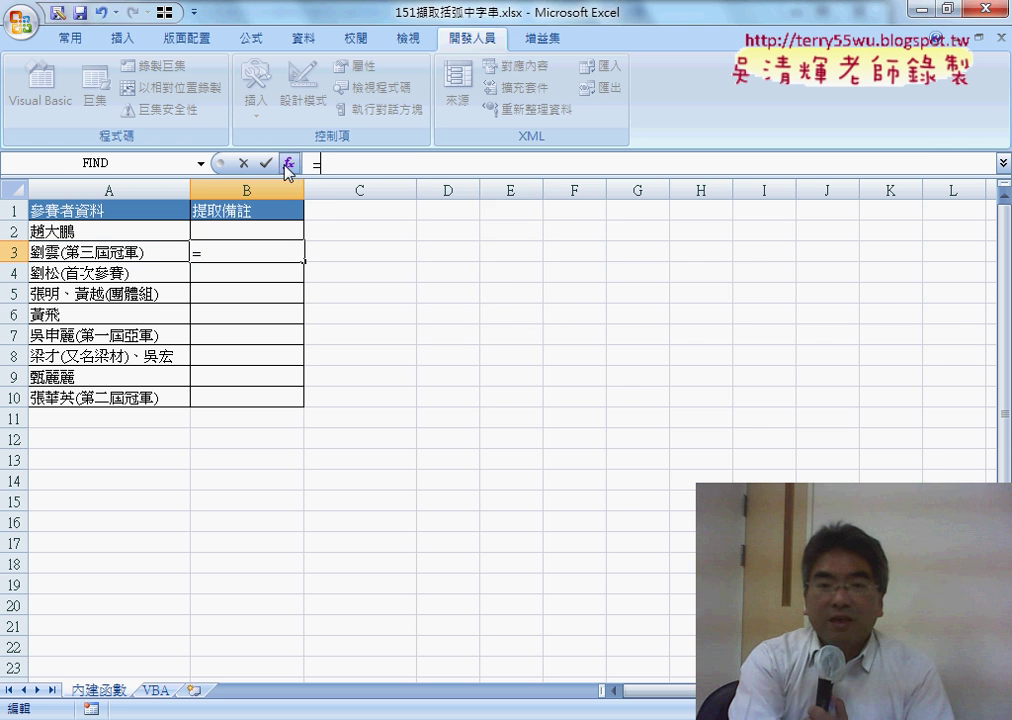
left_click(288, 164)
left_click(621, 212)
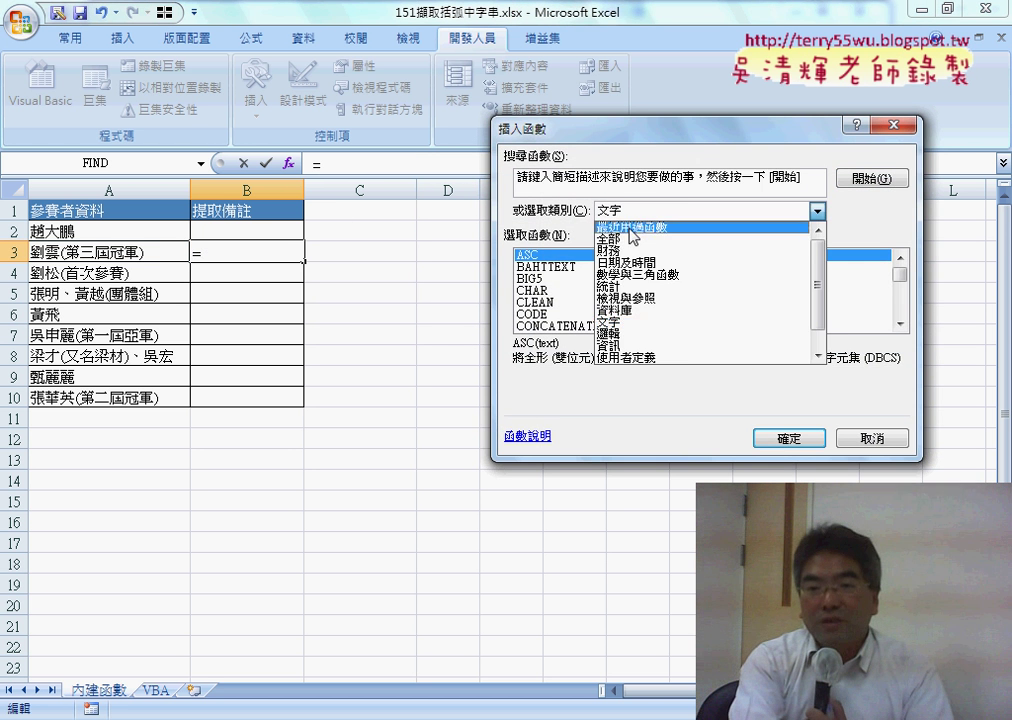
left_click(633, 226)
left_click(537, 279)
double_click(537, 280)
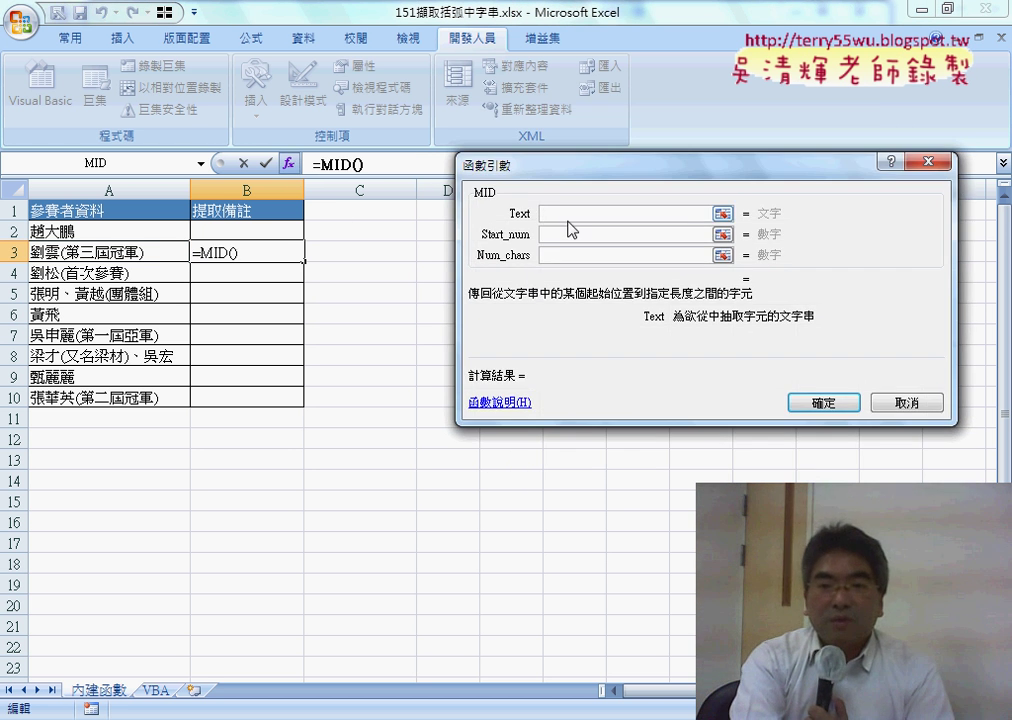
Set MID's Text to A3 and Start_num to FIND("(",A3)+1.
left_click(140, 257)
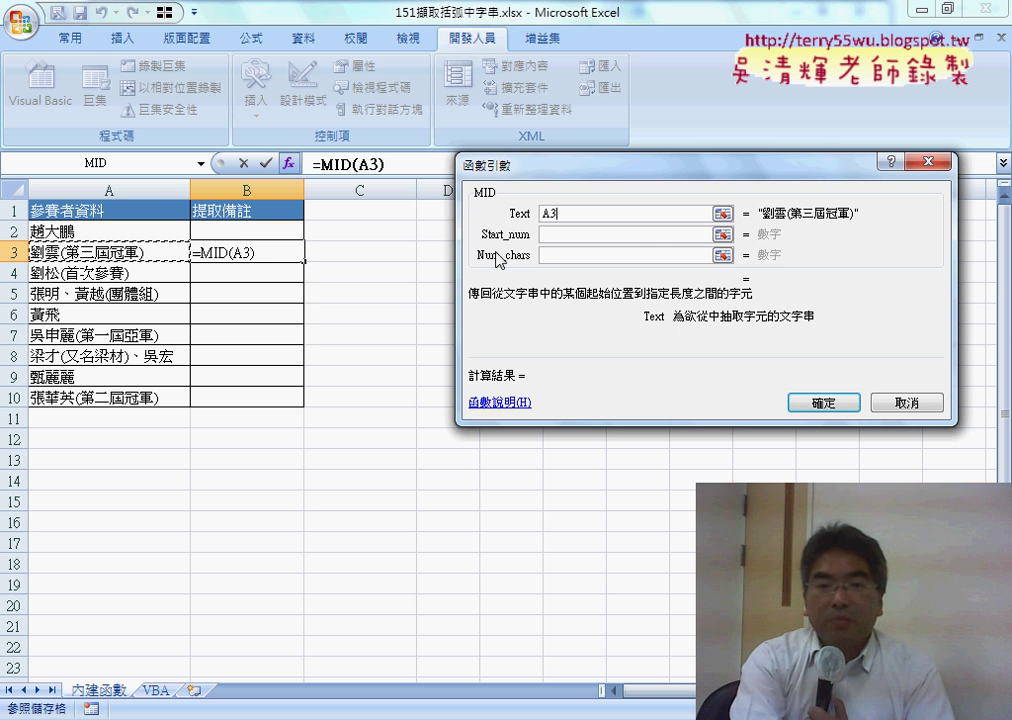
left_click(553, 234)
right_click(565, 234)
left_click(610, 290)
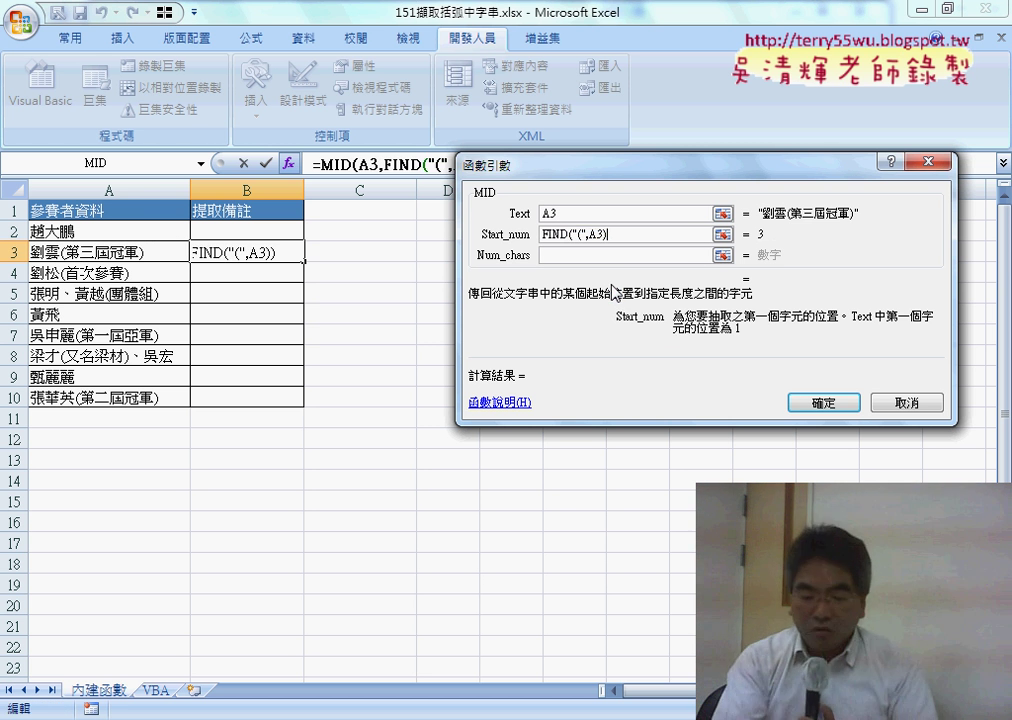
type("+1")
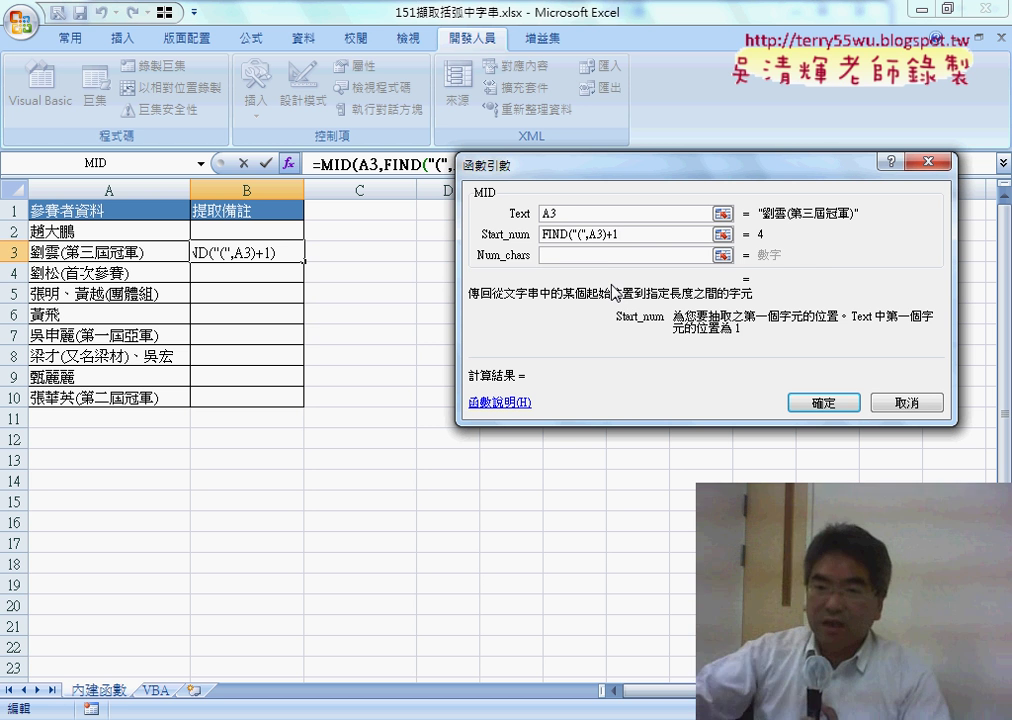
Set Num_chars to FIND(")",A3)-FIND("(",A3)-1 and confirm, giving 第三屆冠軍.
left_click(558, 255)
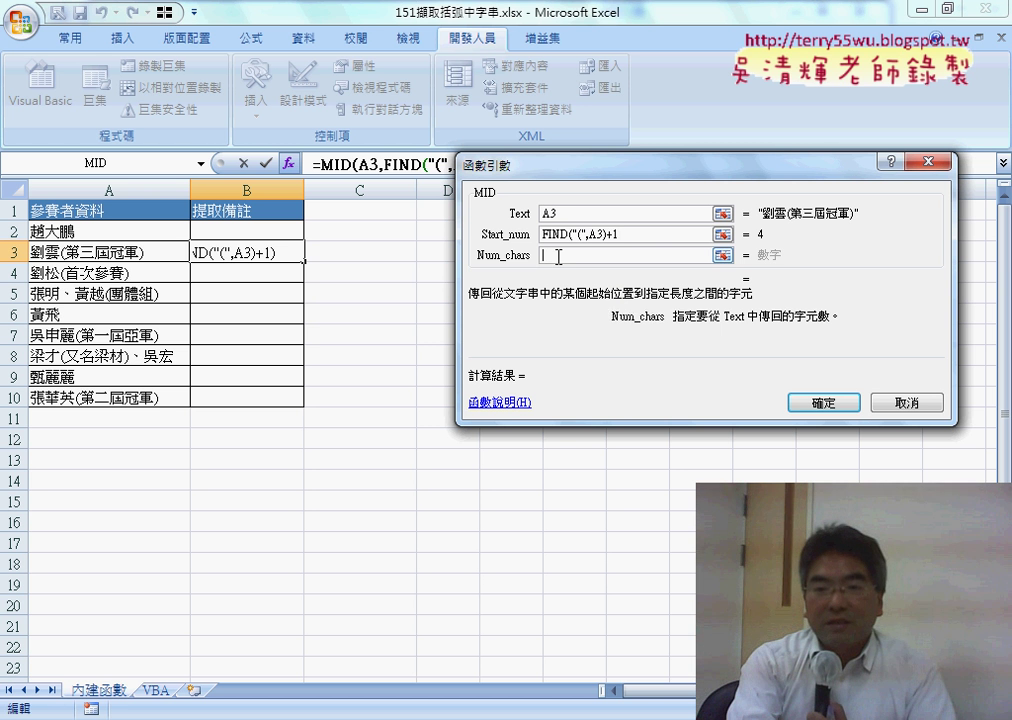
right_click(545, 258)
left_click(583, 321)
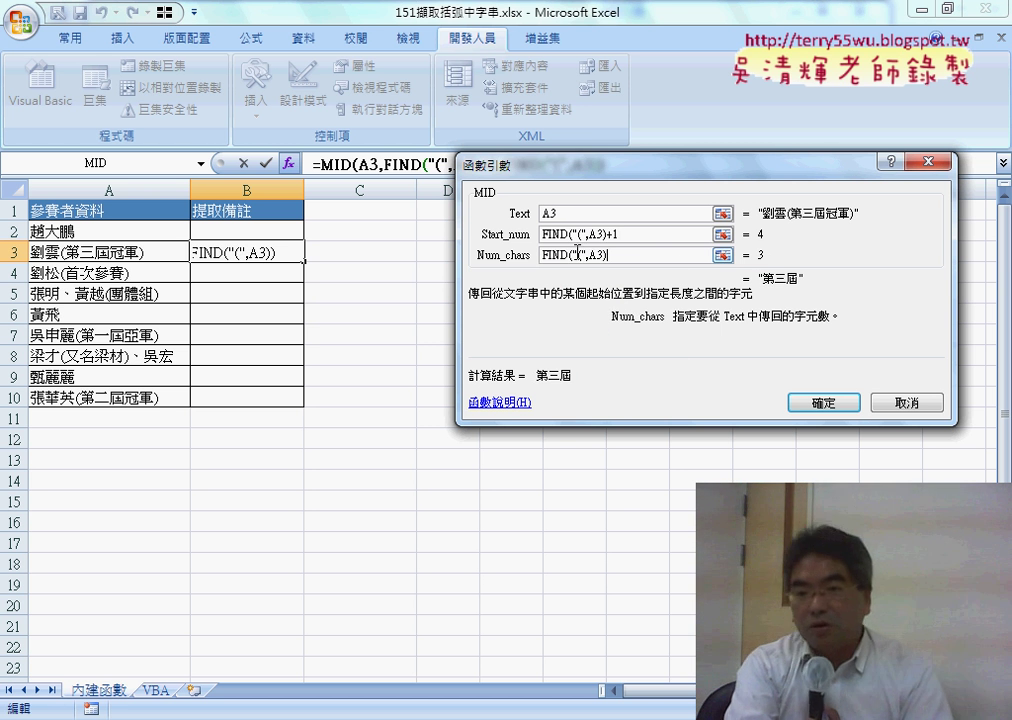
left_click_drag(578, 255, 584, 255)
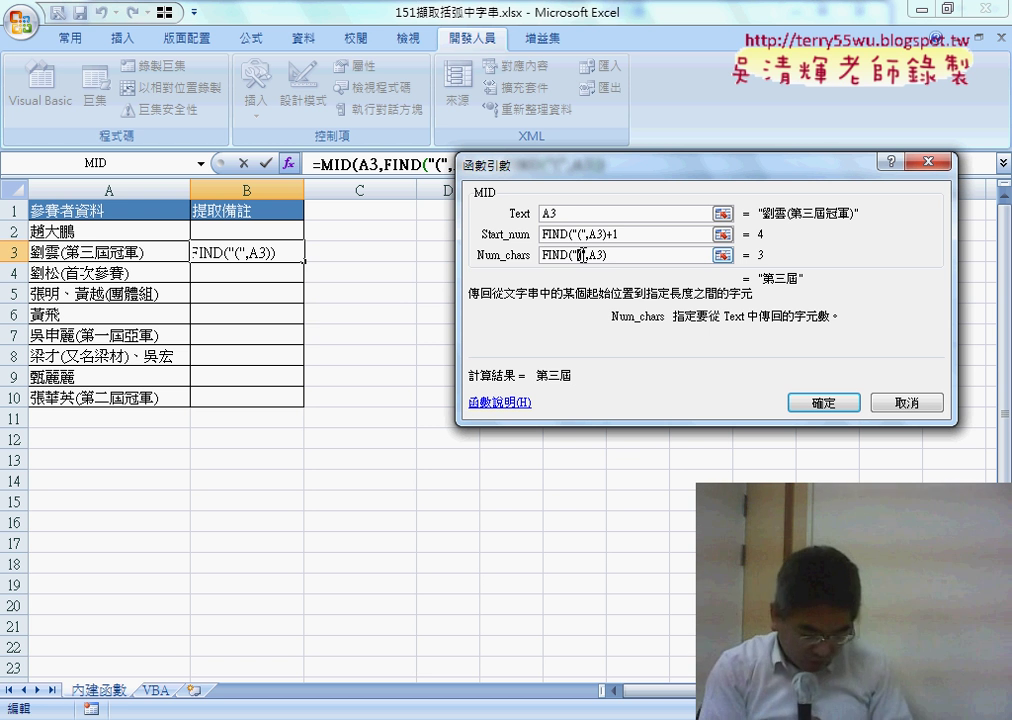
type(")")
left_click(620, 255)
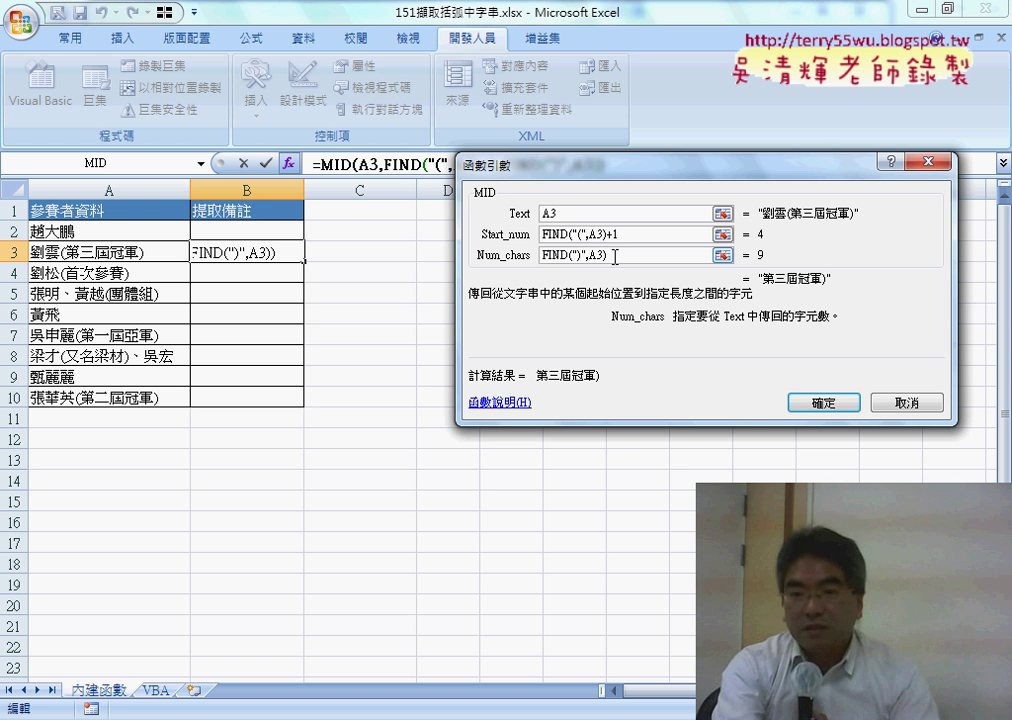
type("-")
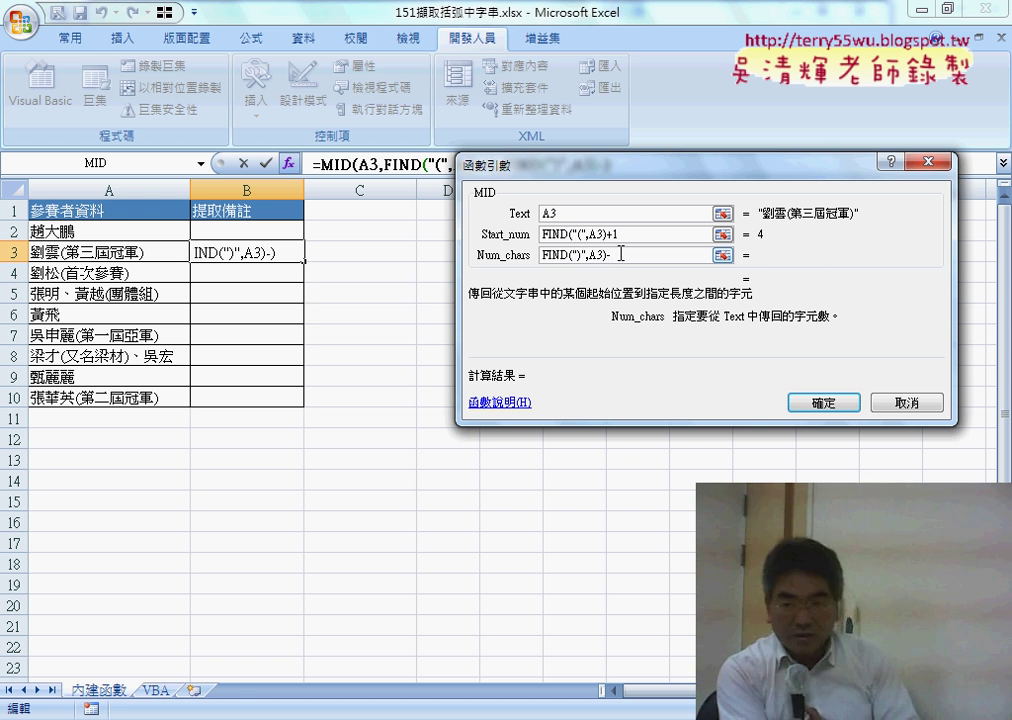
key("ctrl+v")
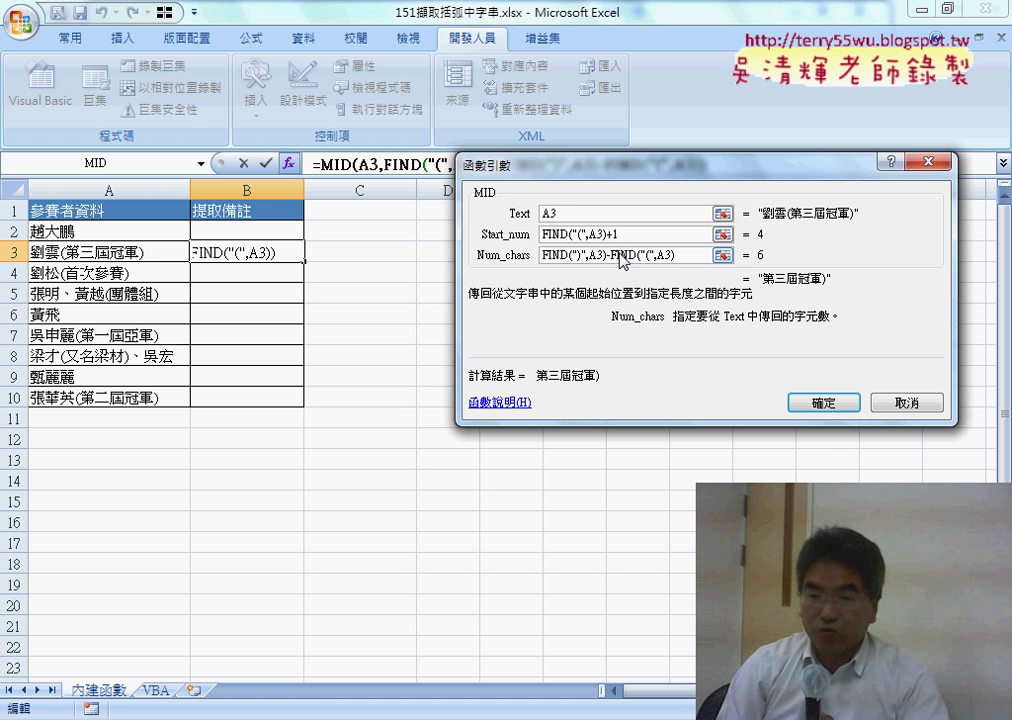
type("-")
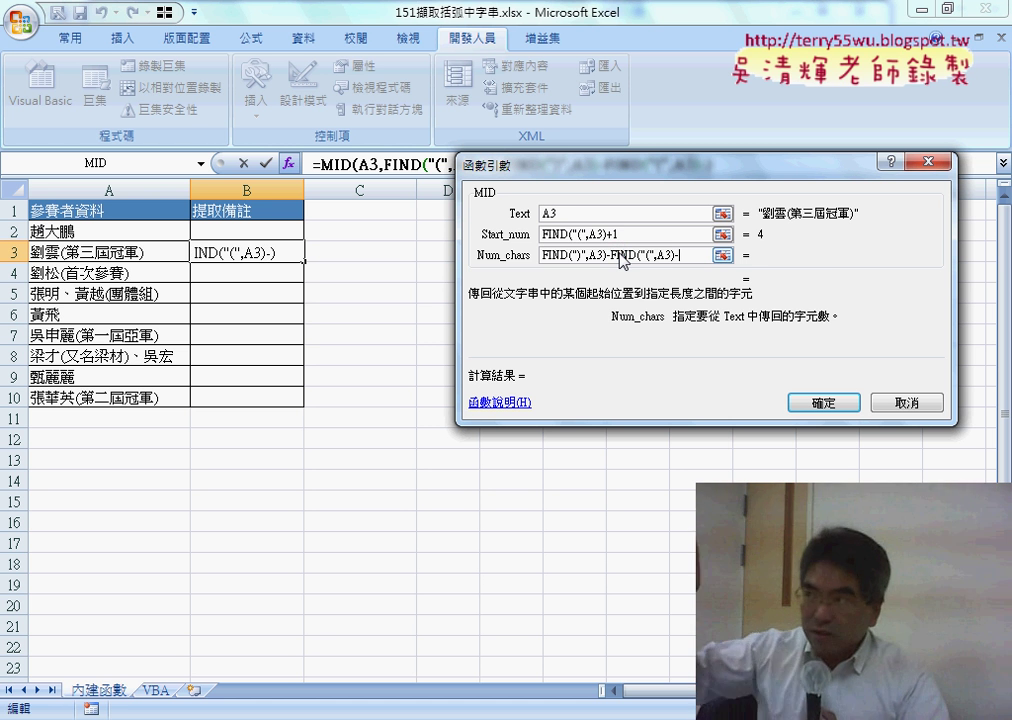
type("1")
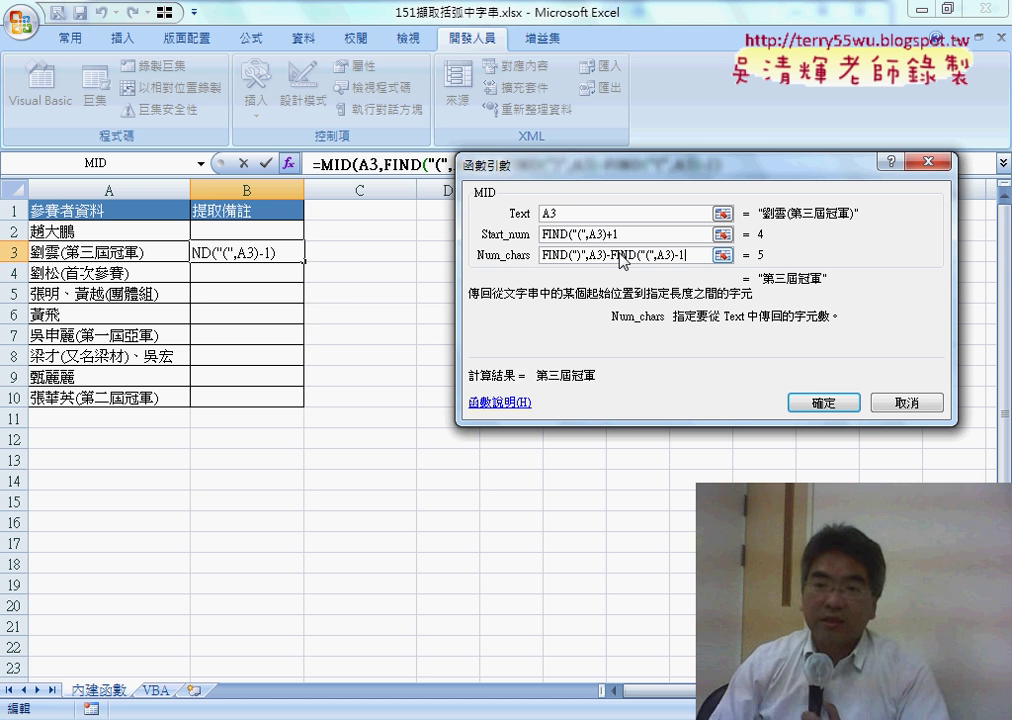
left_click(828, 406)
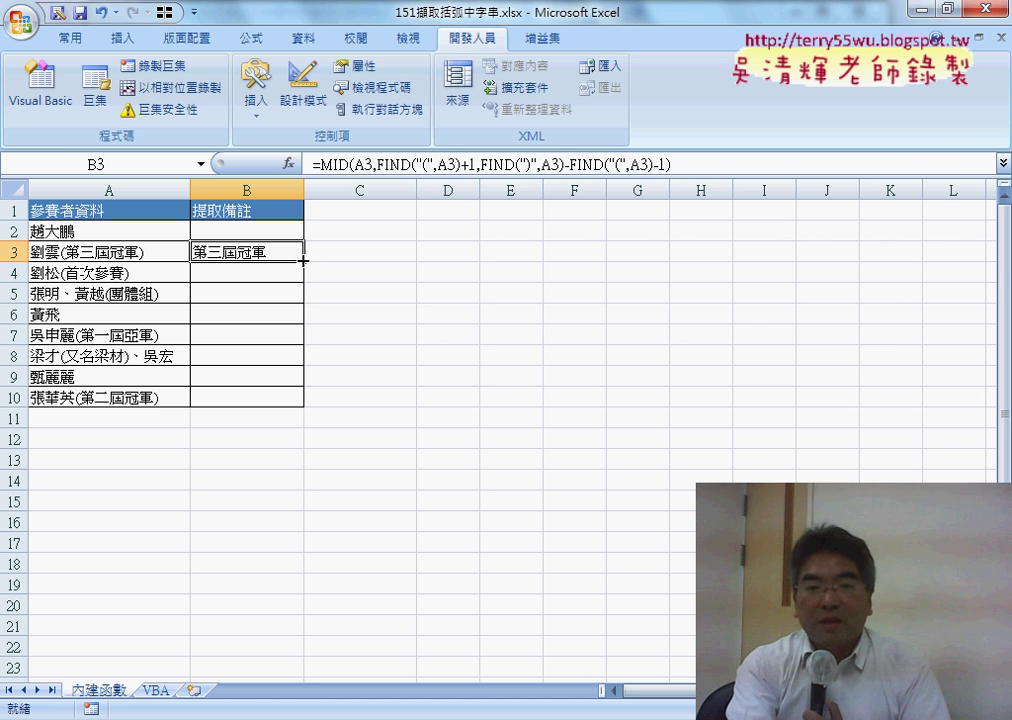
Fill B3's MID/FIND formula down to B10 and up to B2, then inspect B2's #VALUE!
left_click_drag(302, 260, 302, 405)
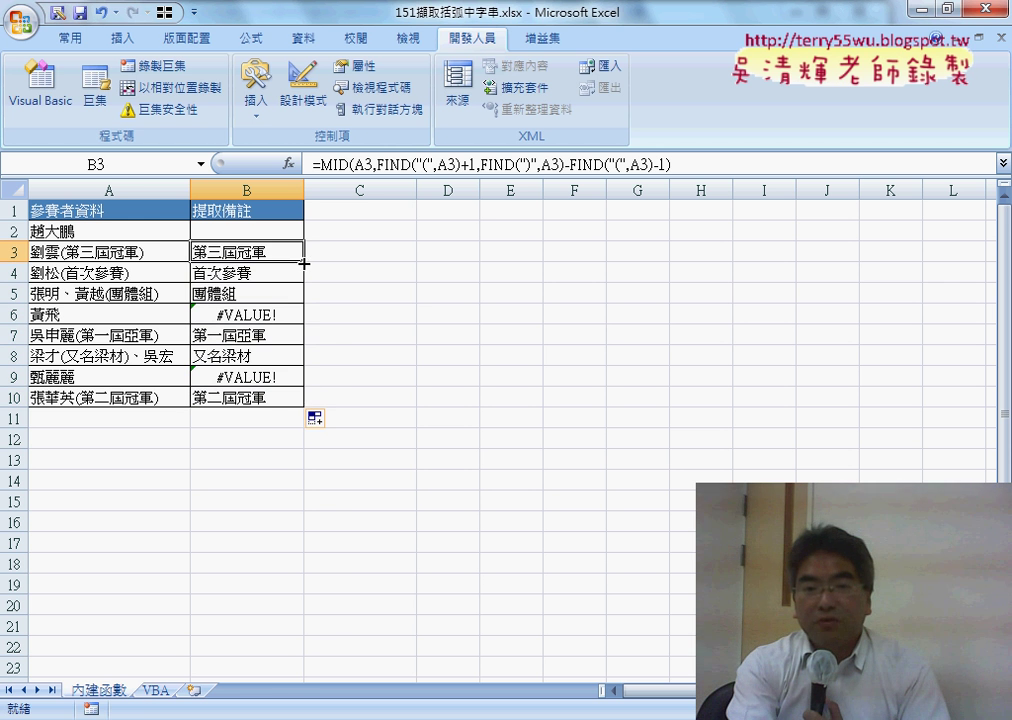
left_click_drag(302, 262, 303, 227)
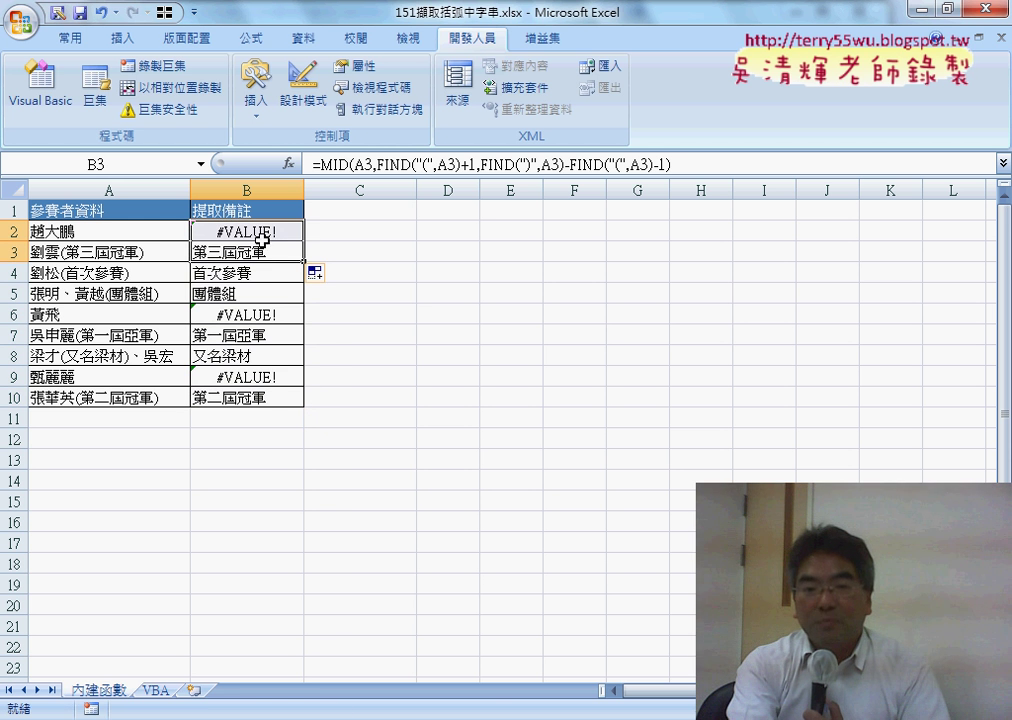
left_click(230, 234)
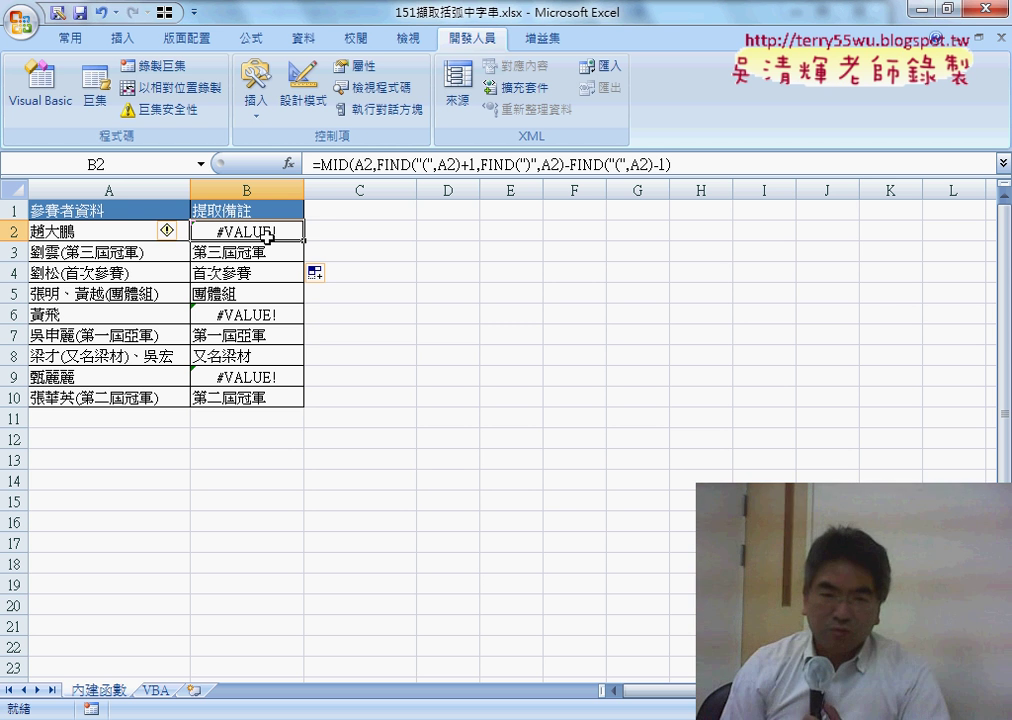
Delete the #VALUE! formulas in B2 and B6, then undo to restore them.
key("Delete")
key("Down")
key("Down")
key("Down")
key("Down")
key("Delete")
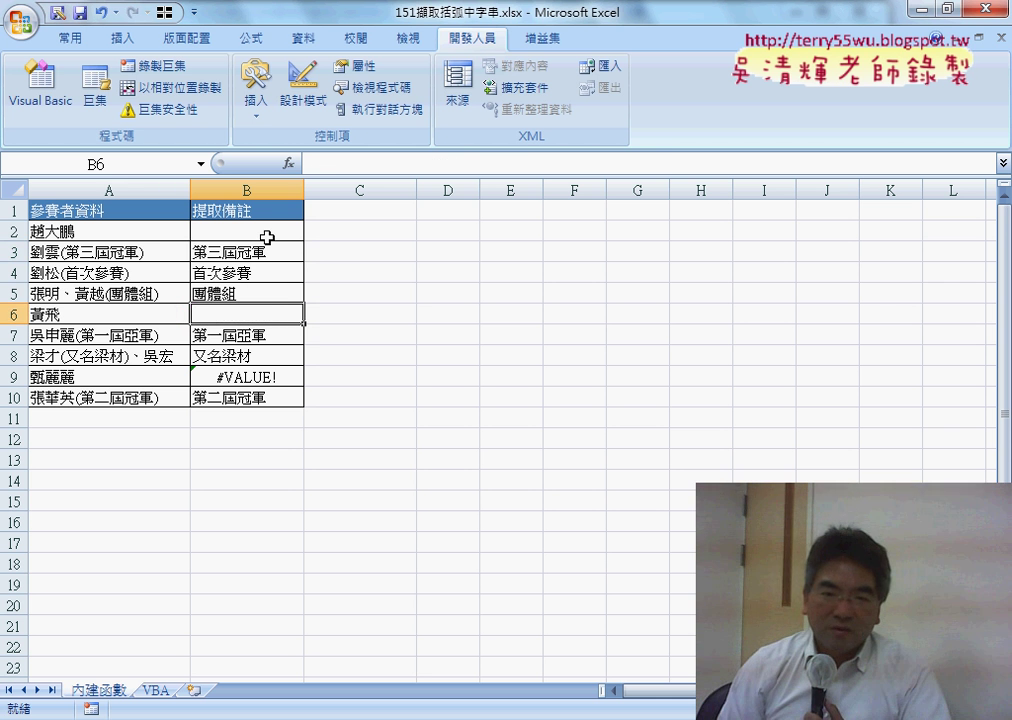
key("ctrl+z")
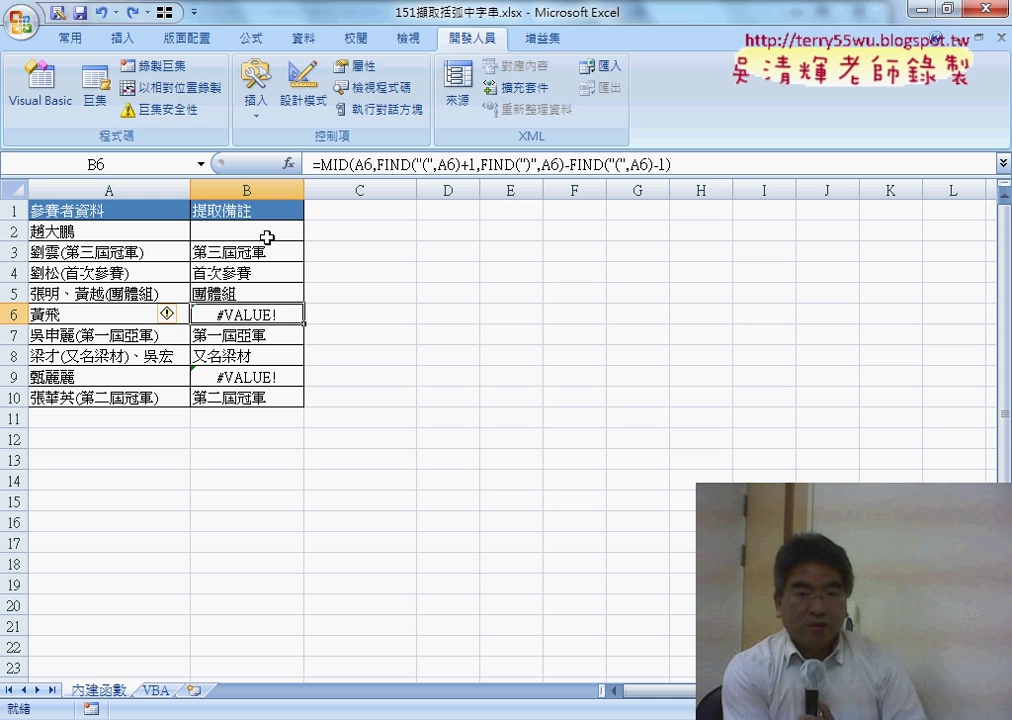
key("ctrl+z")
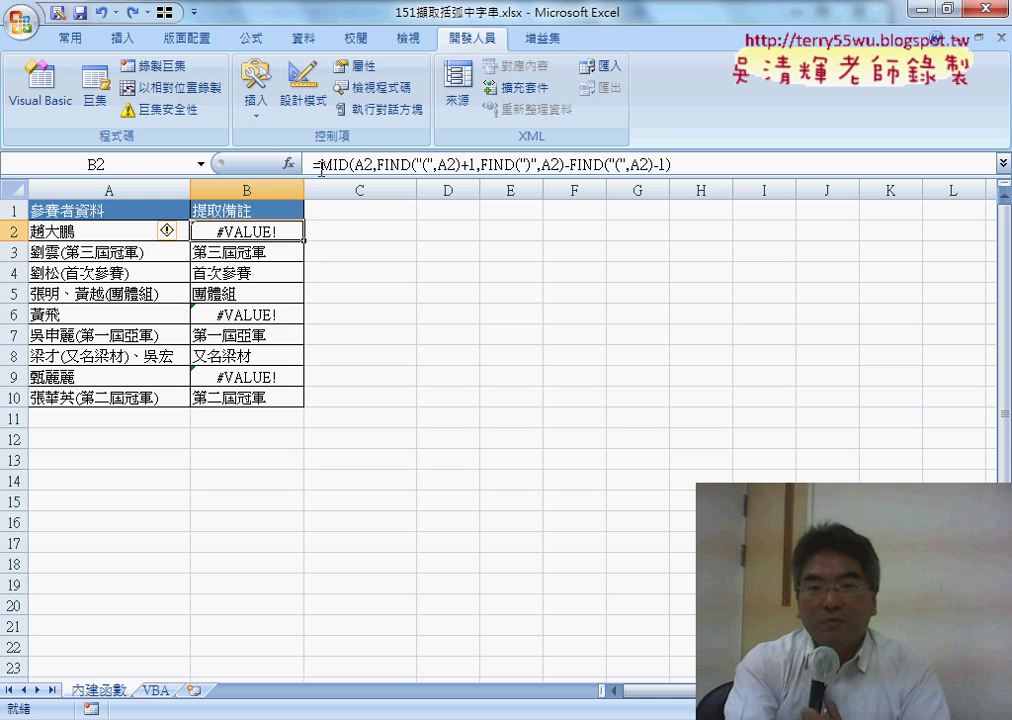
left_click_drag(321, 164, 671, 164)
Cut B2's MID formula and start an IFERROR function in its place.
right_click(612, 167)
left_click(655, 179)
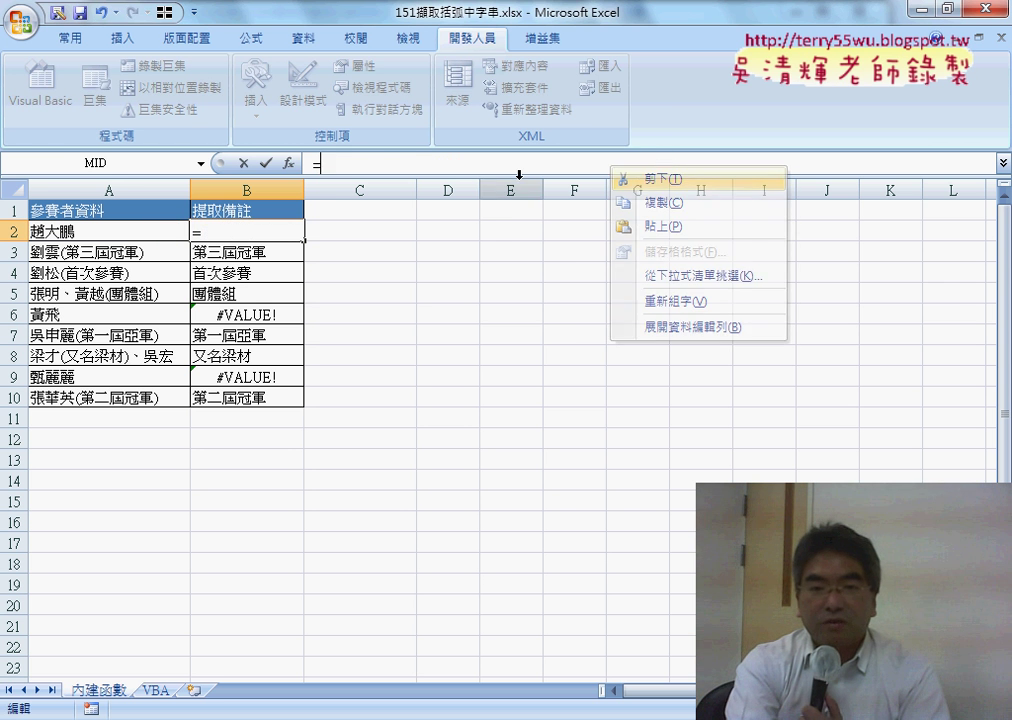
left_click(289, 163)
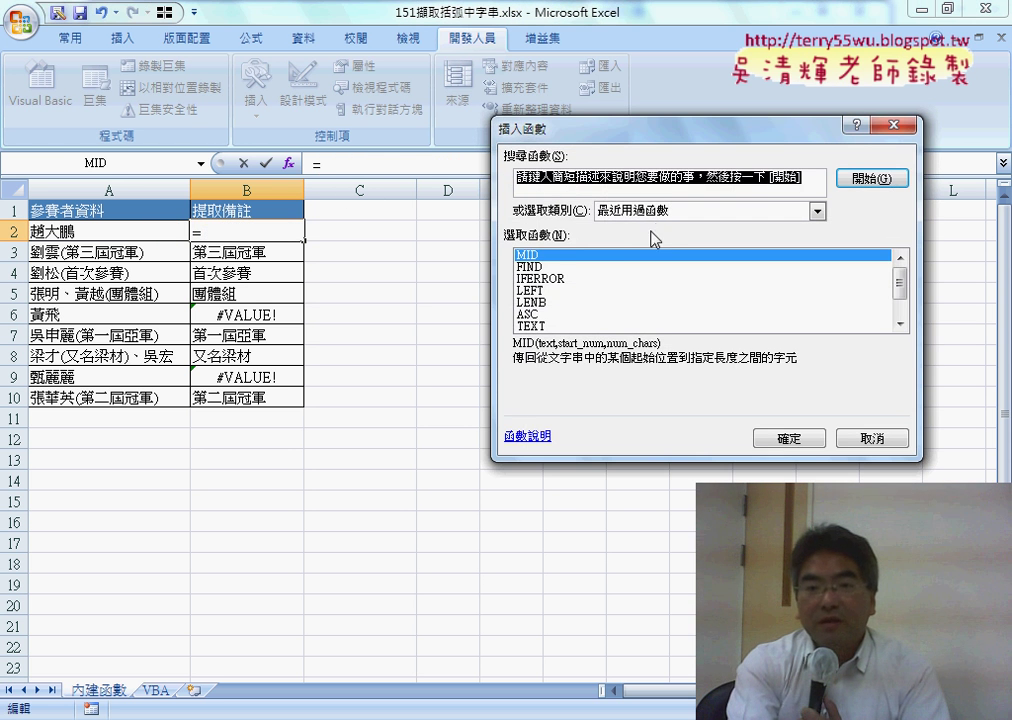
left_click(564, 279)
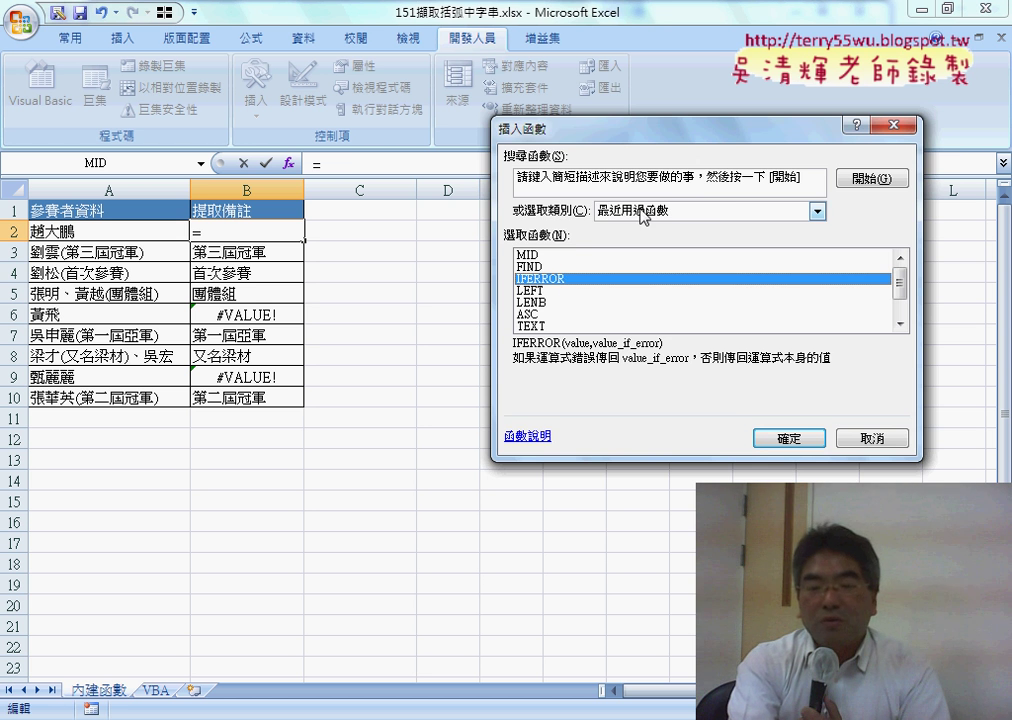
left_click(788, 438)
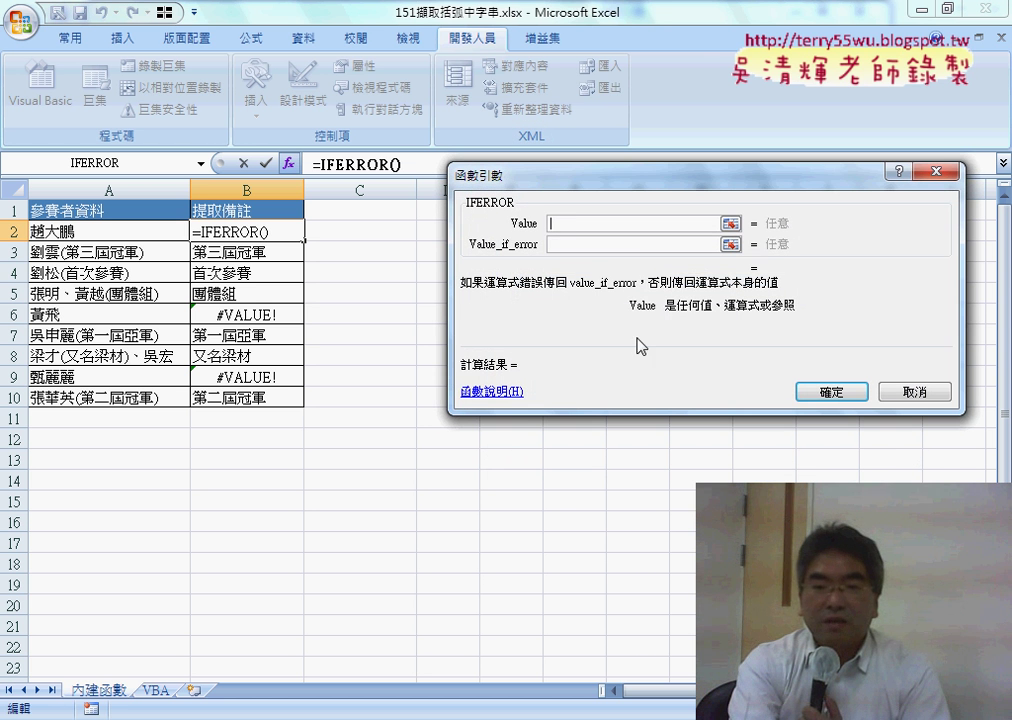
Use the MID formula as Value and "" as Value_if_error, then fill B2 down to B10.
right_click(575, 229)
left_click(592, 280)
left_click(585, 245)
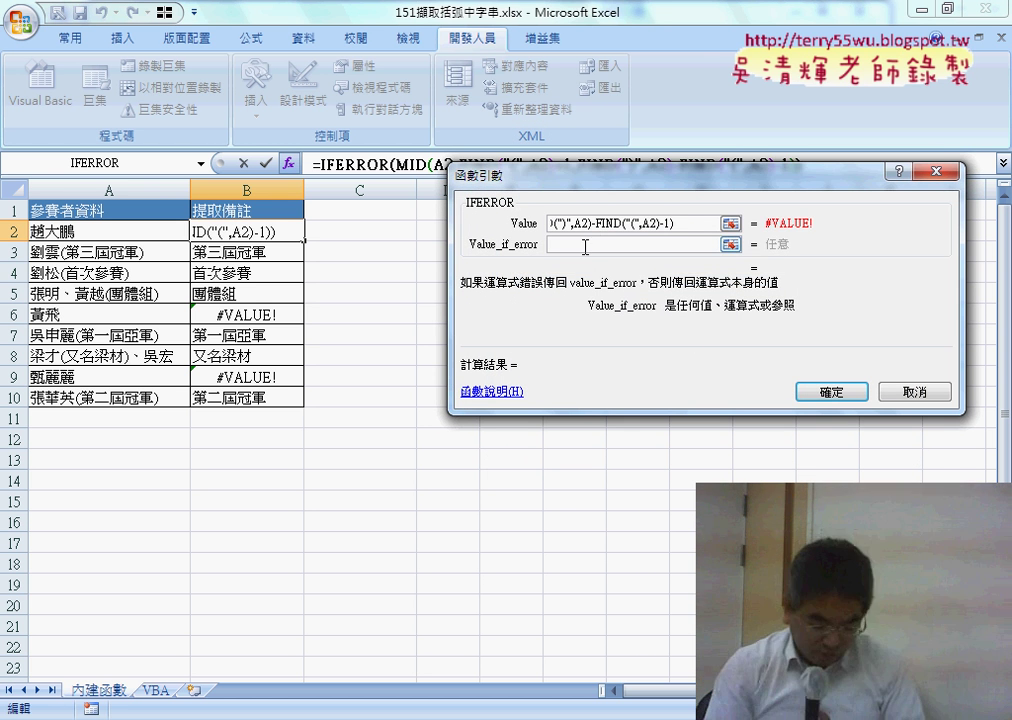
type("\"\"")
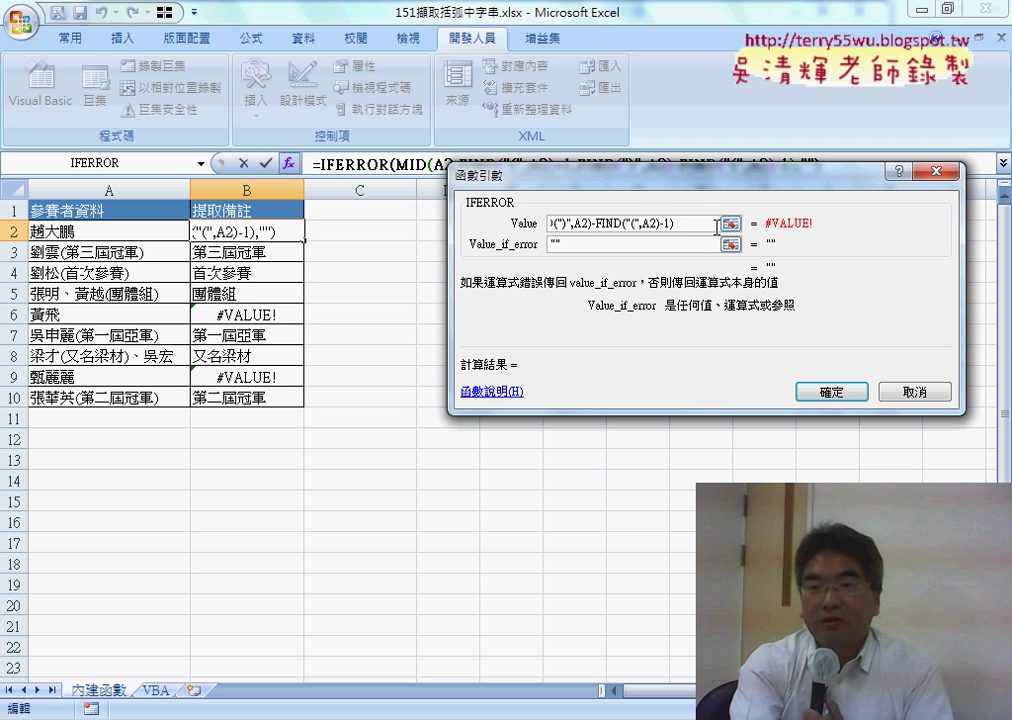
key("shift+Tab")
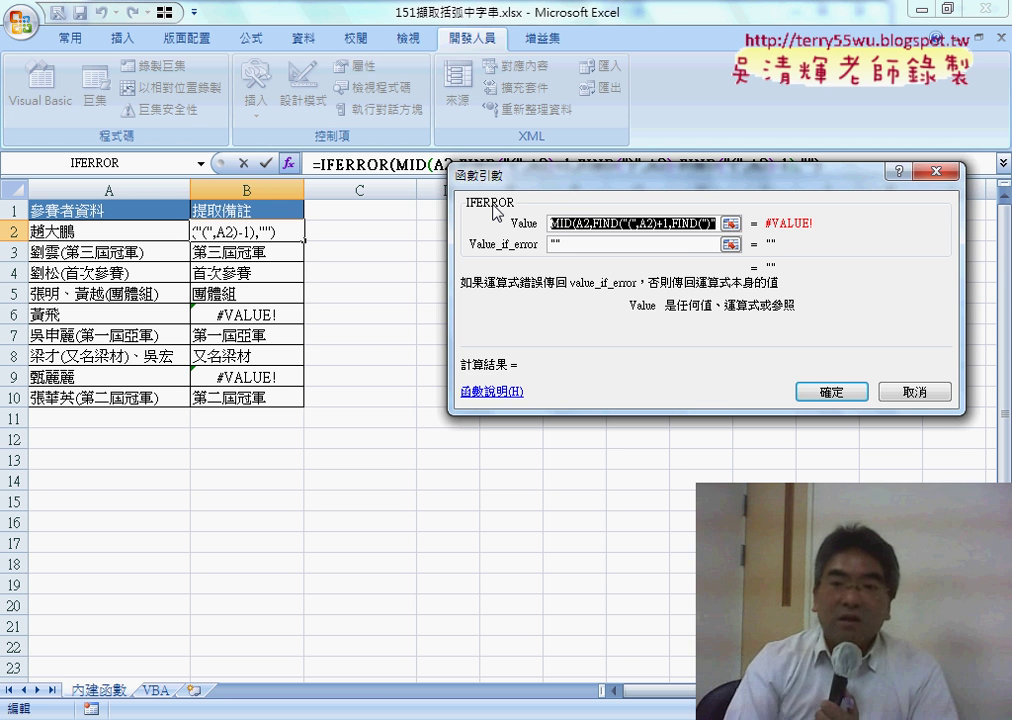
left_click(840, 398)
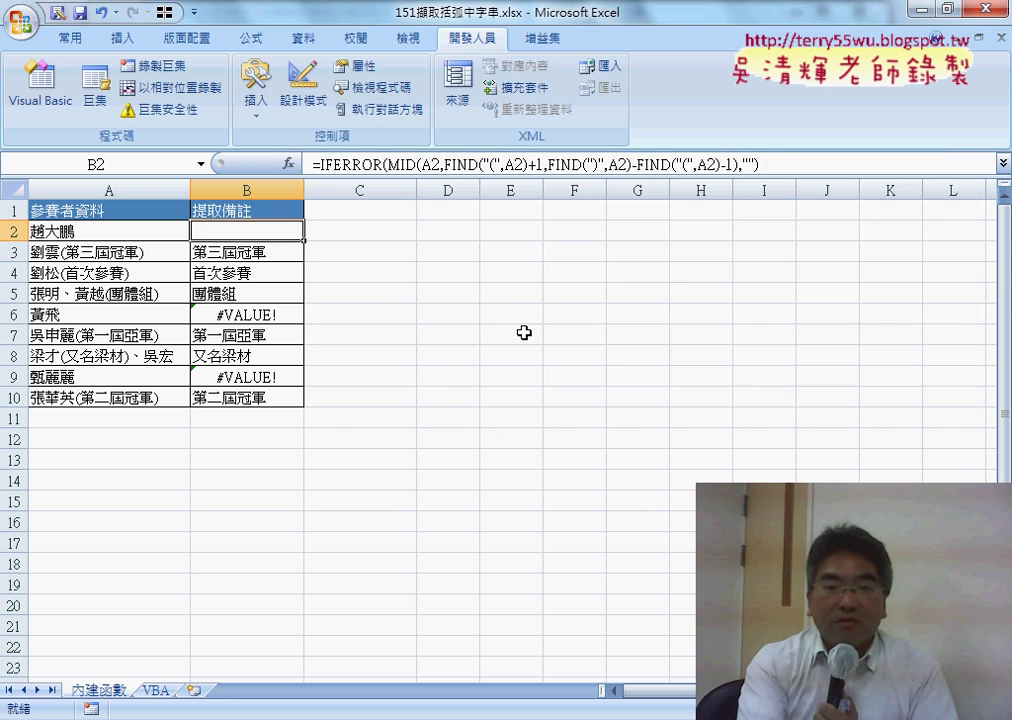
left_click_drag(300, 245, 301, 411)
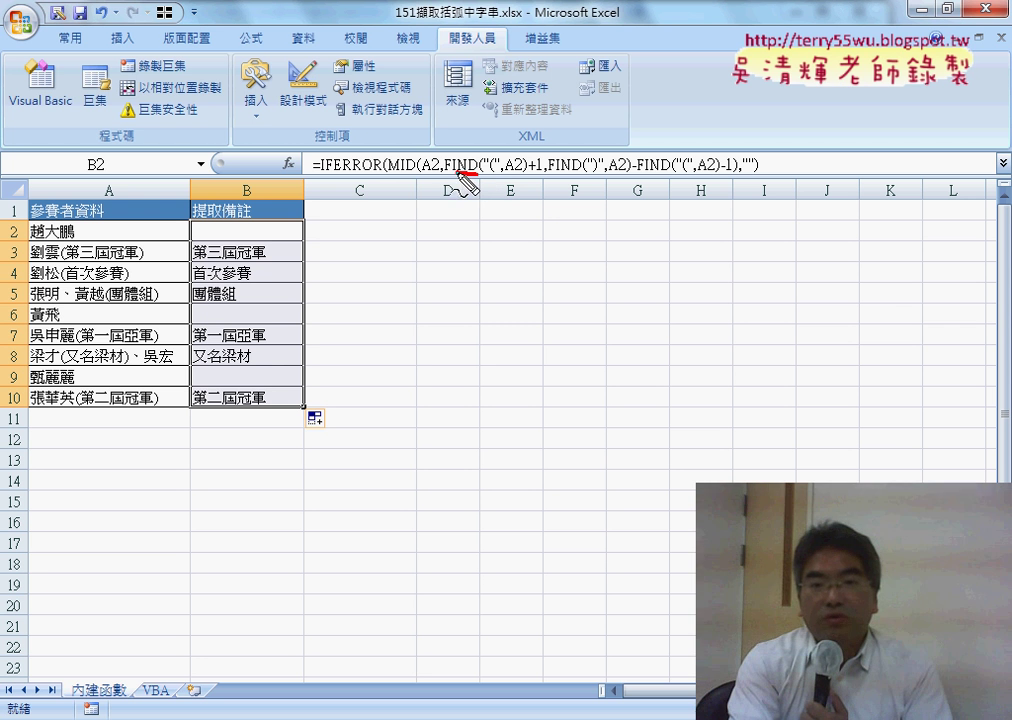
left_click_drag(477, 173, 388, 173)
left_click_drag(325, 173, 362, 173)
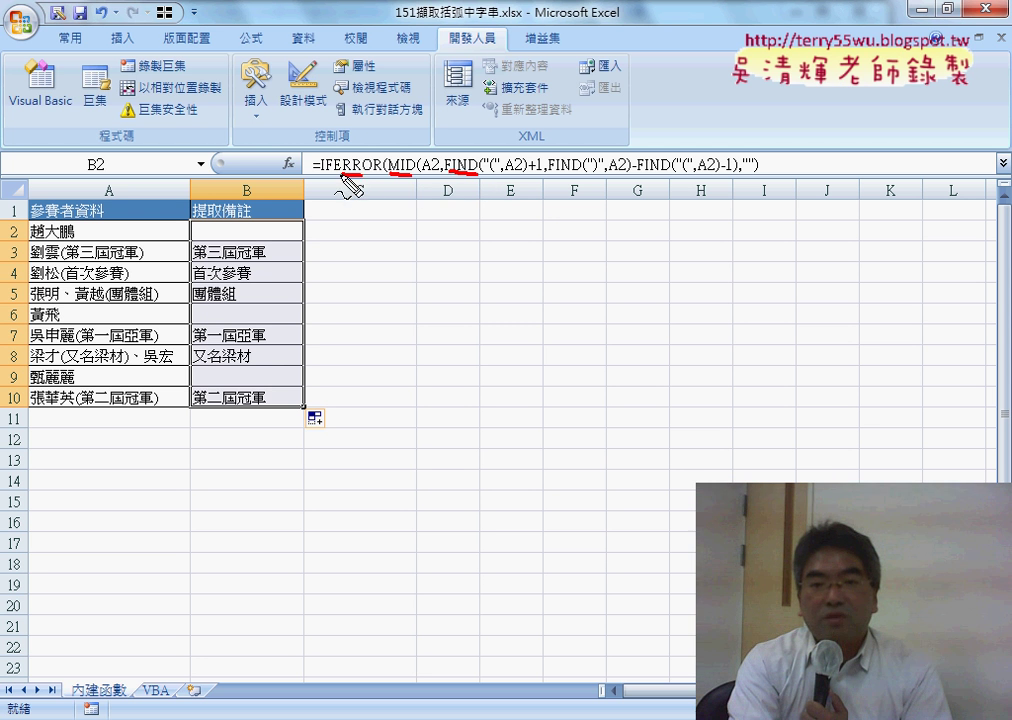
mouse_move(467, 139)
left_mouse_down()
mouse_move(481, 121)
mouse_move(428, 138)
left_mouse_up()
left_click_drag(328, 116, 330, 136)
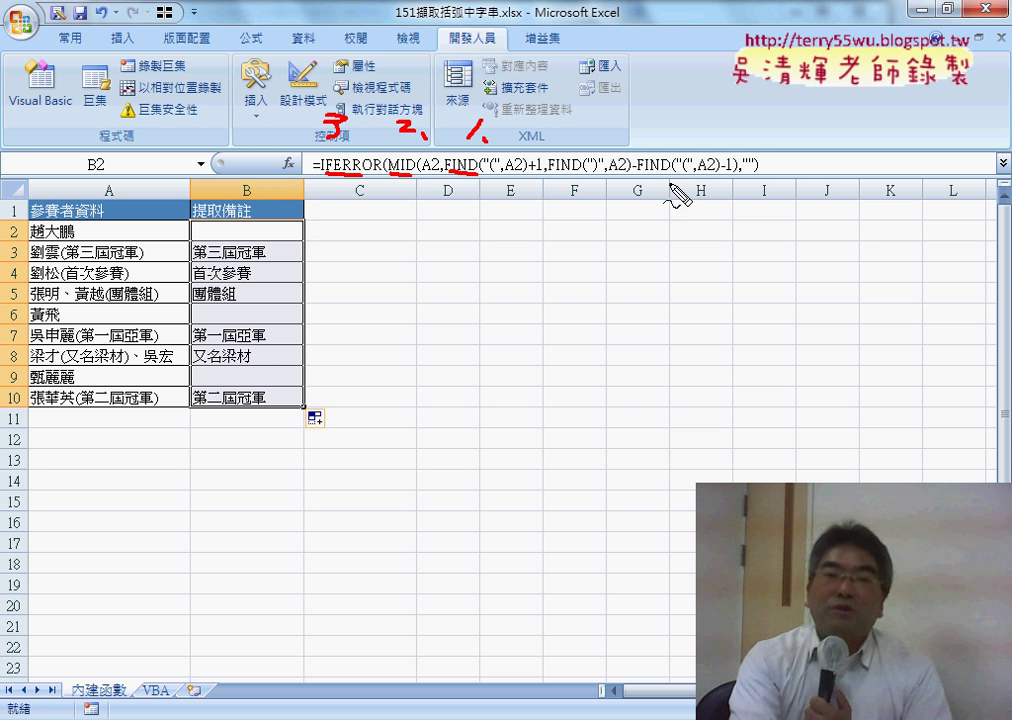
mouse_move(293, 182)
left_mouse_down()
mouse_move(296, 148)
mouse_move(768, 150)
mouse_move(300, 183)
left_mouse_up()
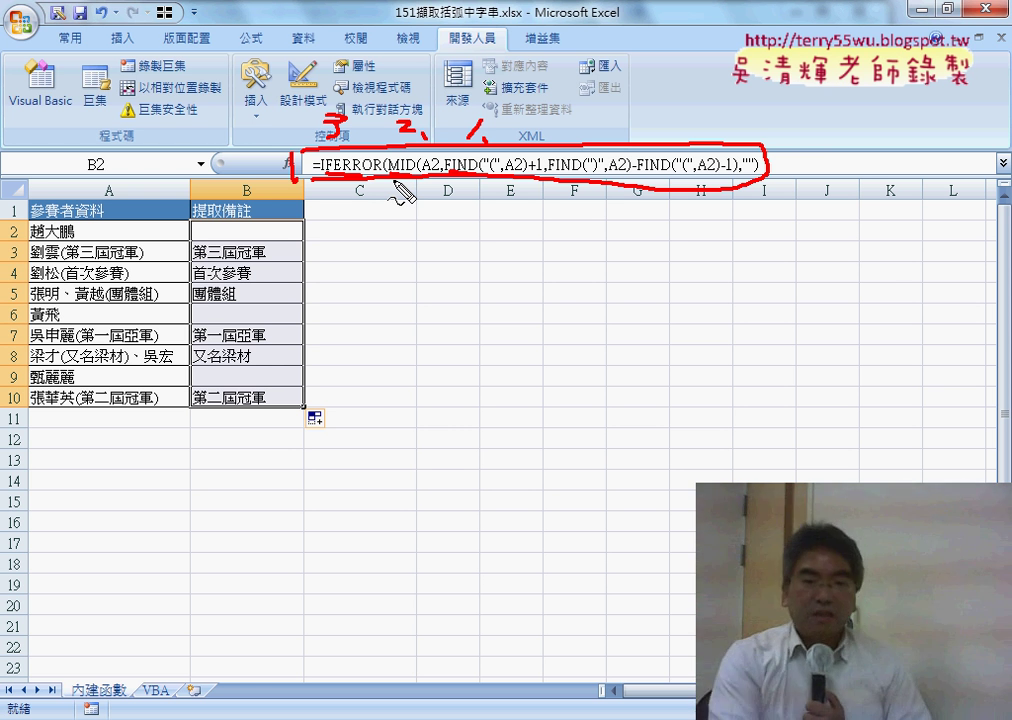
key("Escape")
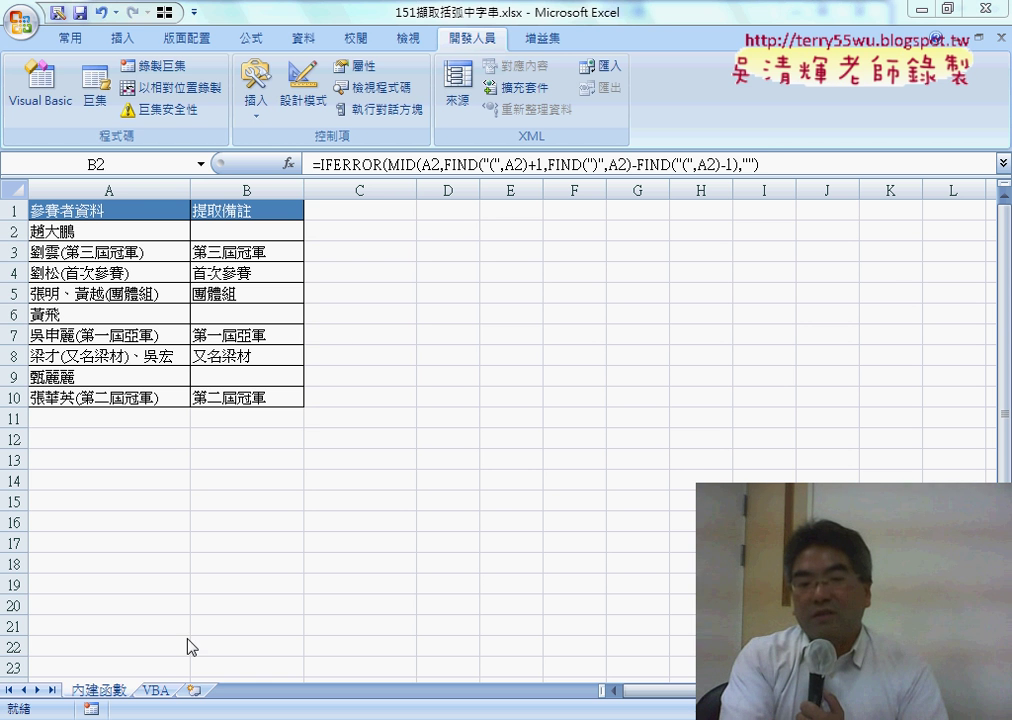
On the VBA sheet, run the 括弧字串_公式 macro and inspect the formula in B2.
left_click(156, 690)
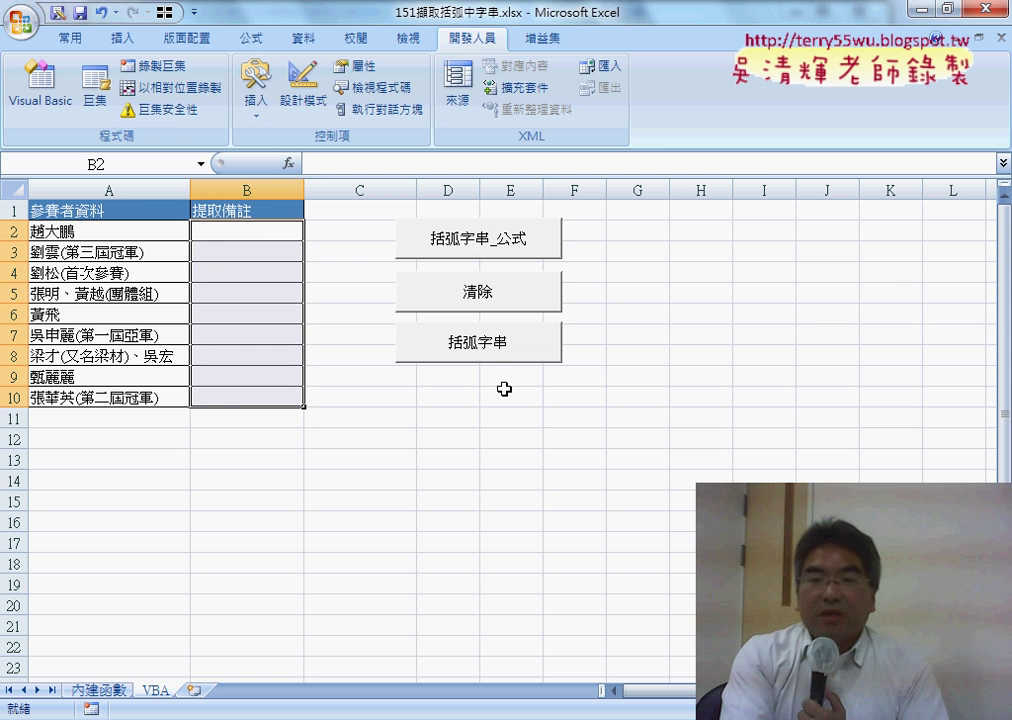
left_click(358, 240)
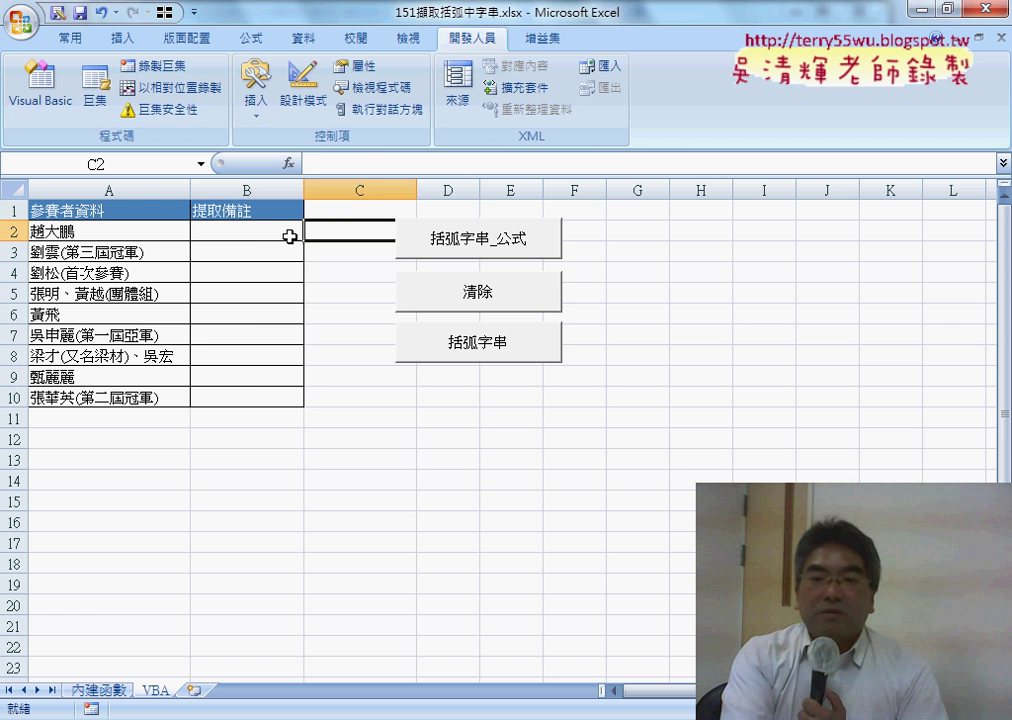
left_click(469, 243)
left_click(248, 236)
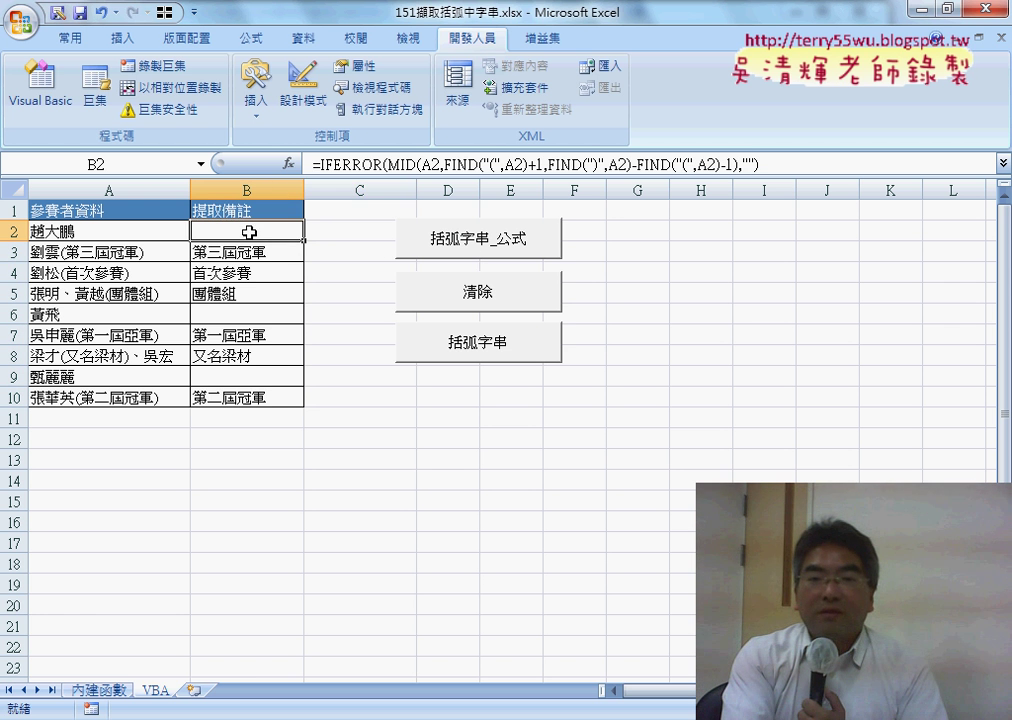
Clear column B, run the 括弧字串 macro, and check that B2 and B4 hold plain values.
left_click(473, 295)
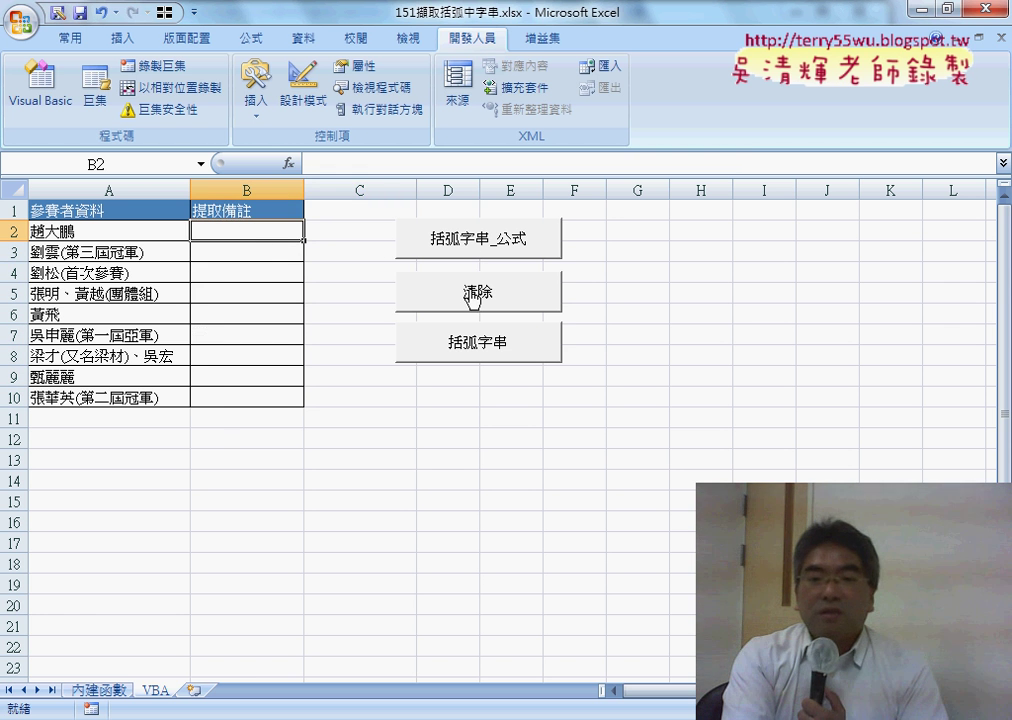
left_click(481, 350)
left_click(250, 253)
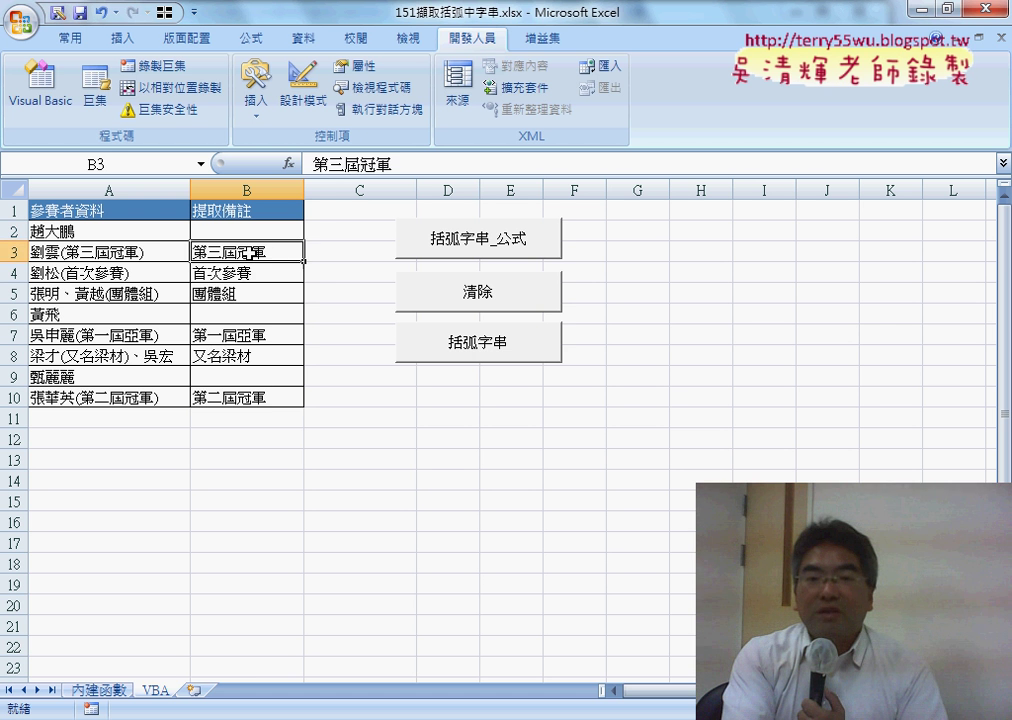
left_click(245, 276)
left_click(250, 230)
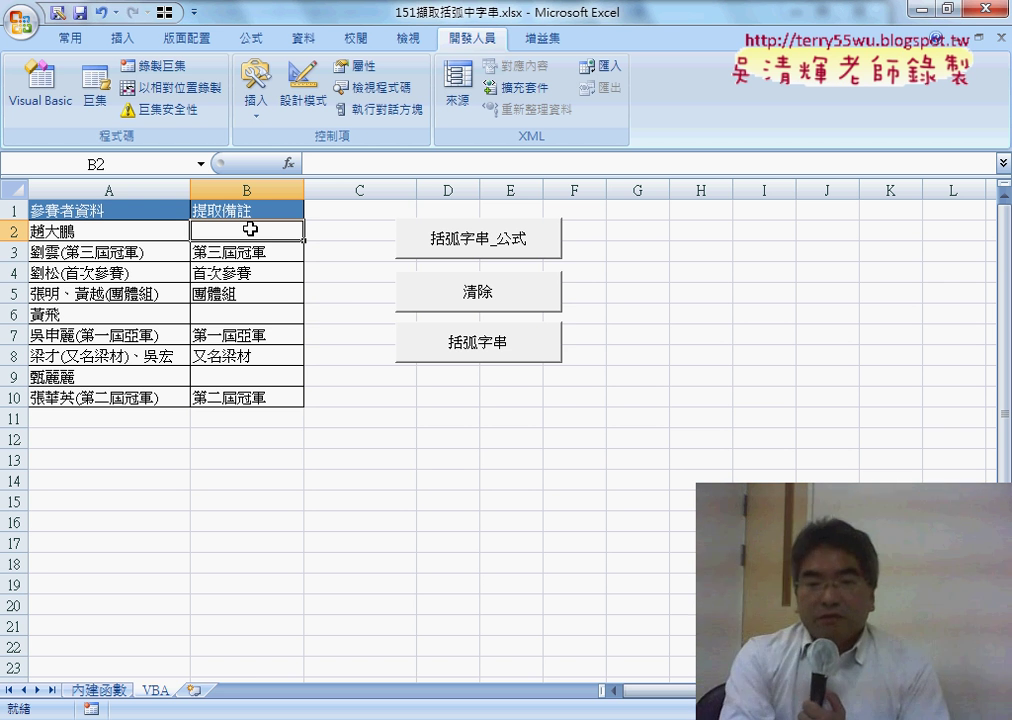
Clear column B, then drag the 內建函數 tab, accidentally creating a copy of the sheet.
left_click(479, 296)
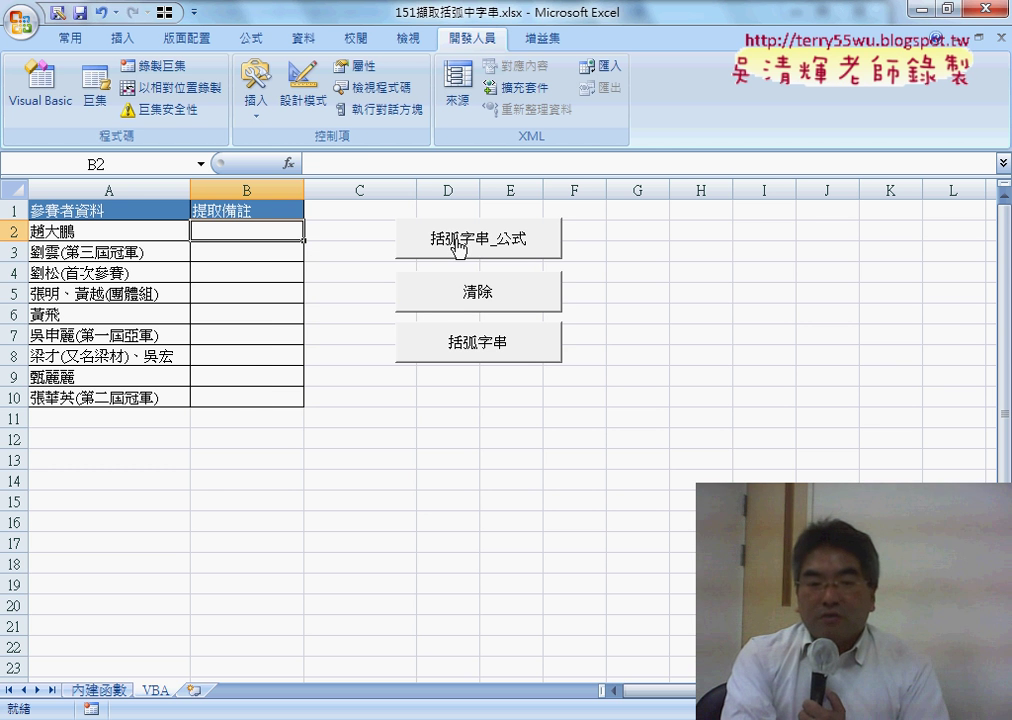
left_click(103, 690)
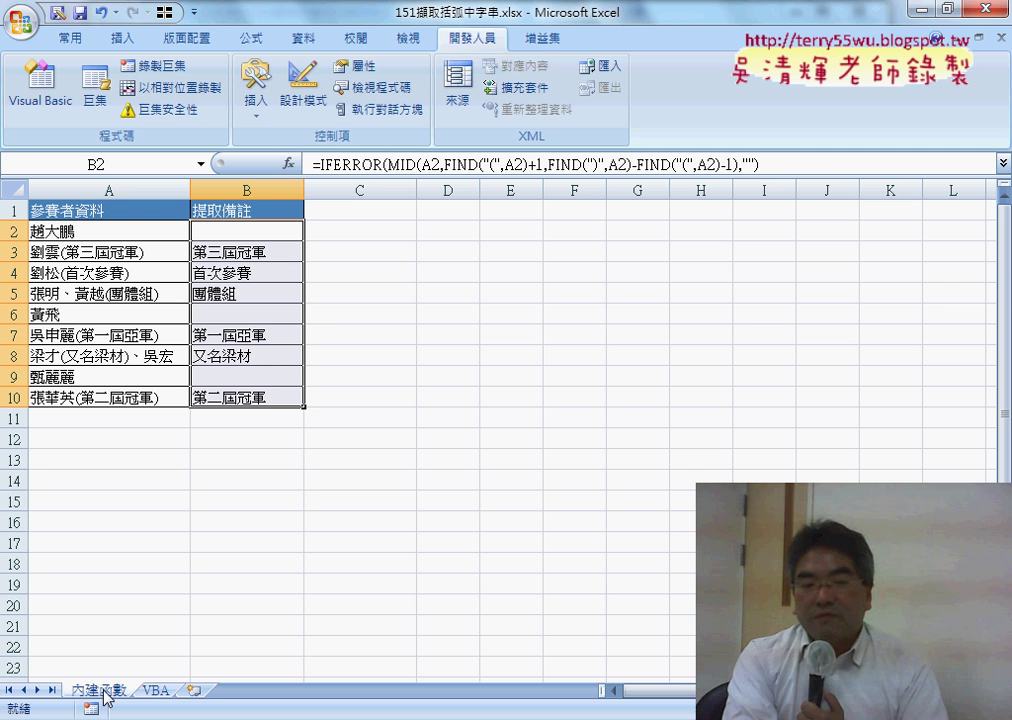
left_click_drag(104, 690, 168, 688)
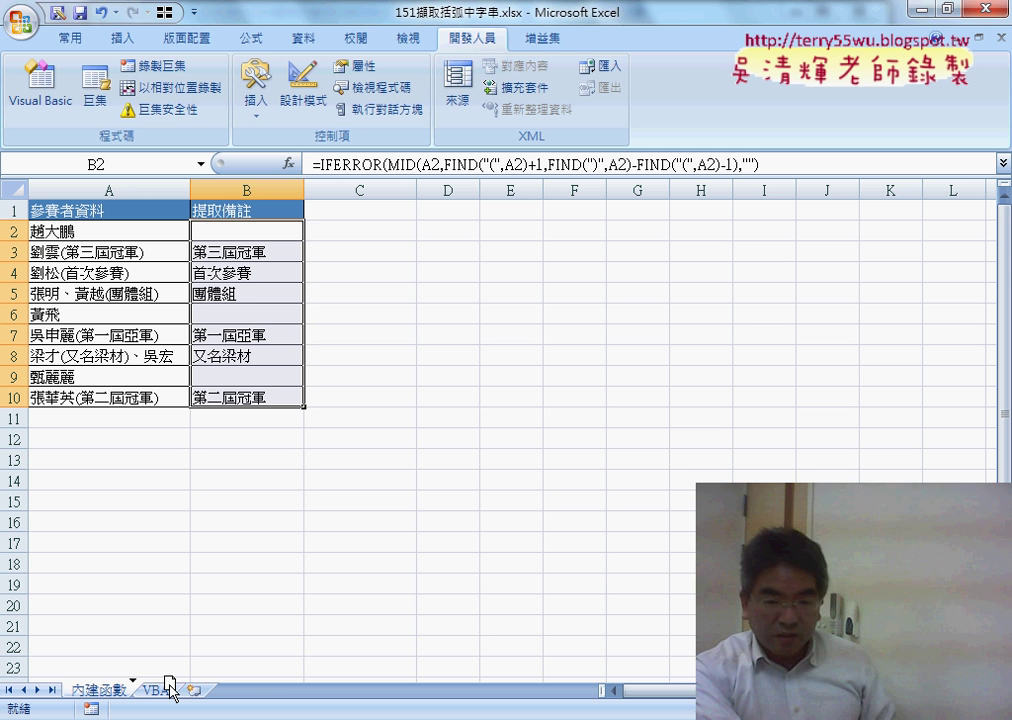
left_click_drag(170, 688, 165, 690)
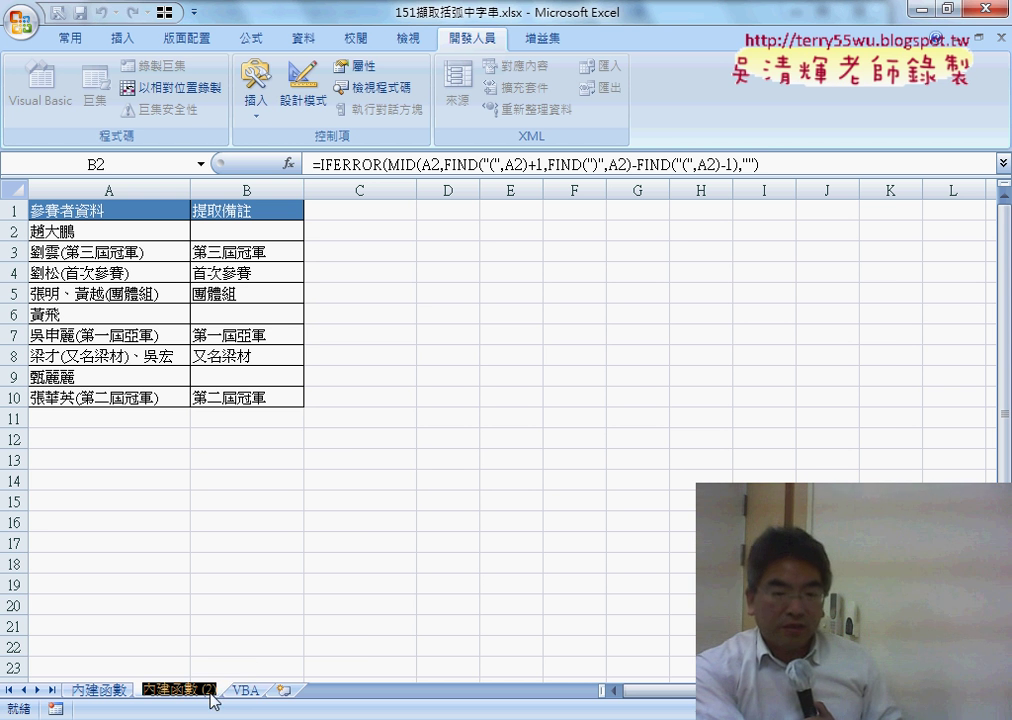
Delete the copied 內建函數 (2) sheet and confirm the deletion.
left_click(245, 650)
right_click(198, 692)
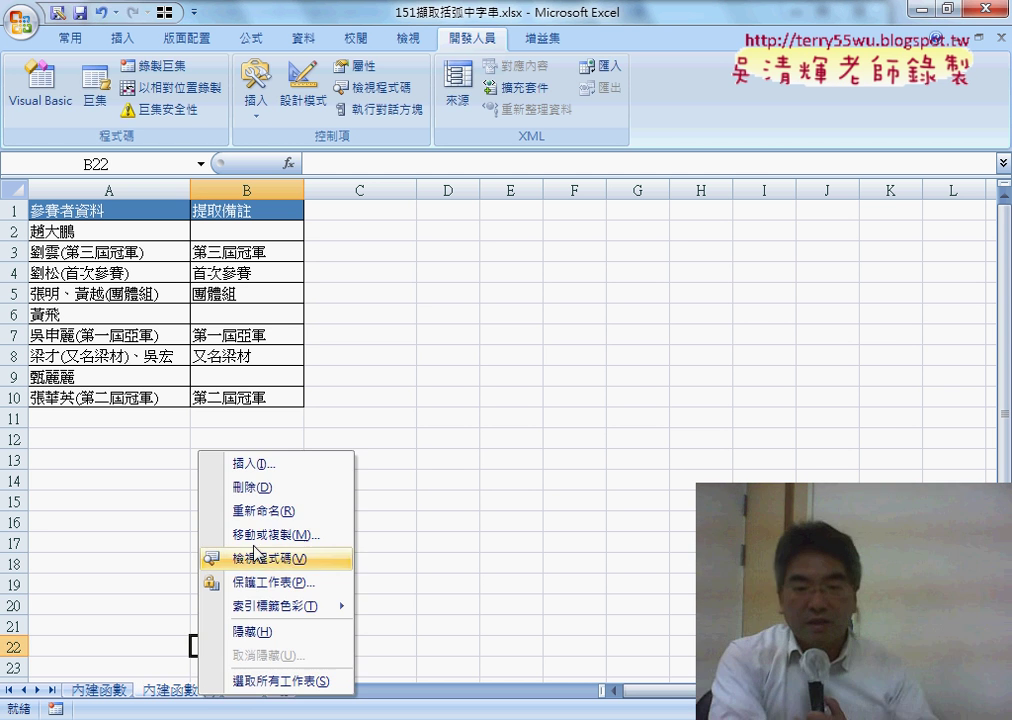
left_click(251, 487)
left_click(461, 480)
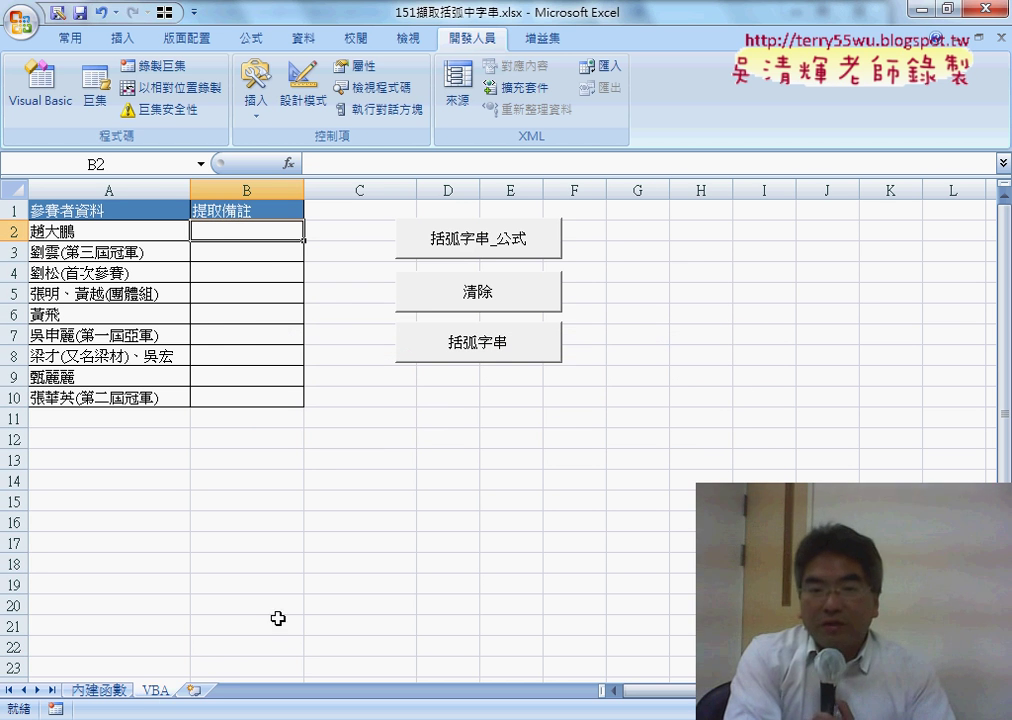
Run the 括弧字串_公式 macro and inspect the formula it writes into B2.
left_click(489, 247)
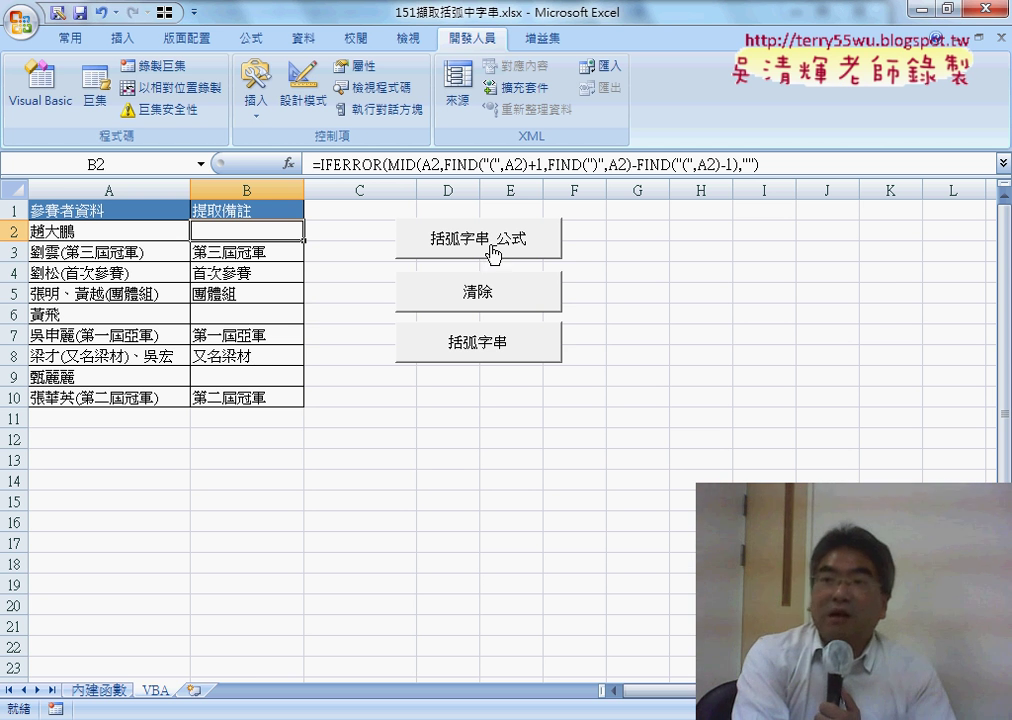
left_click(12, 231)
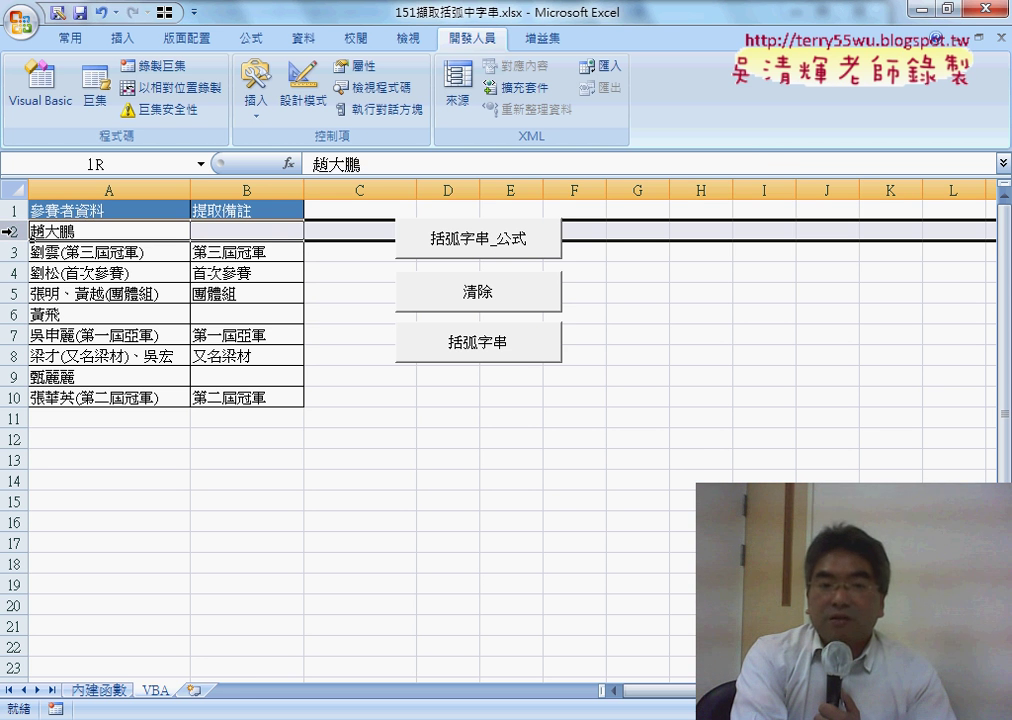
left_click(12, 397)
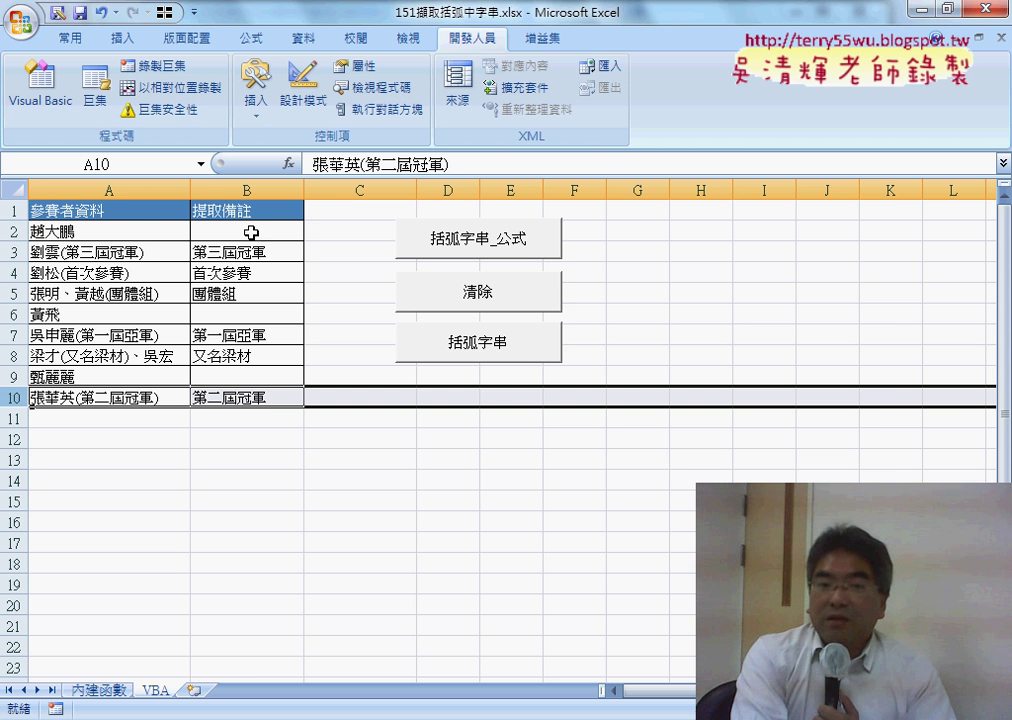
left_click(266, 231)
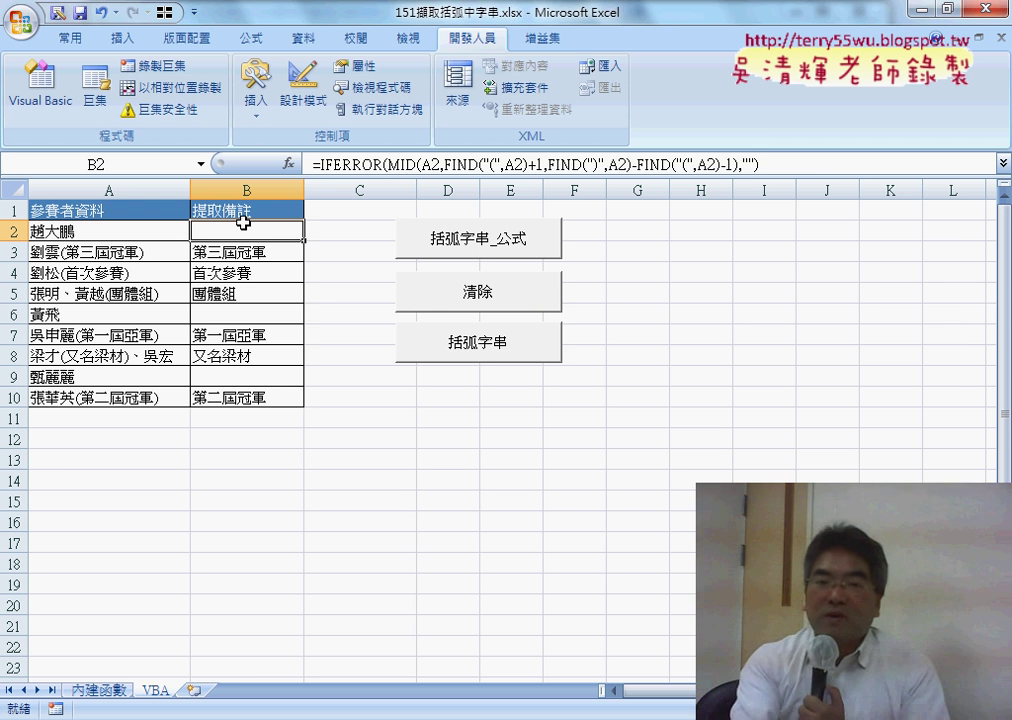
left_click(452, 289)
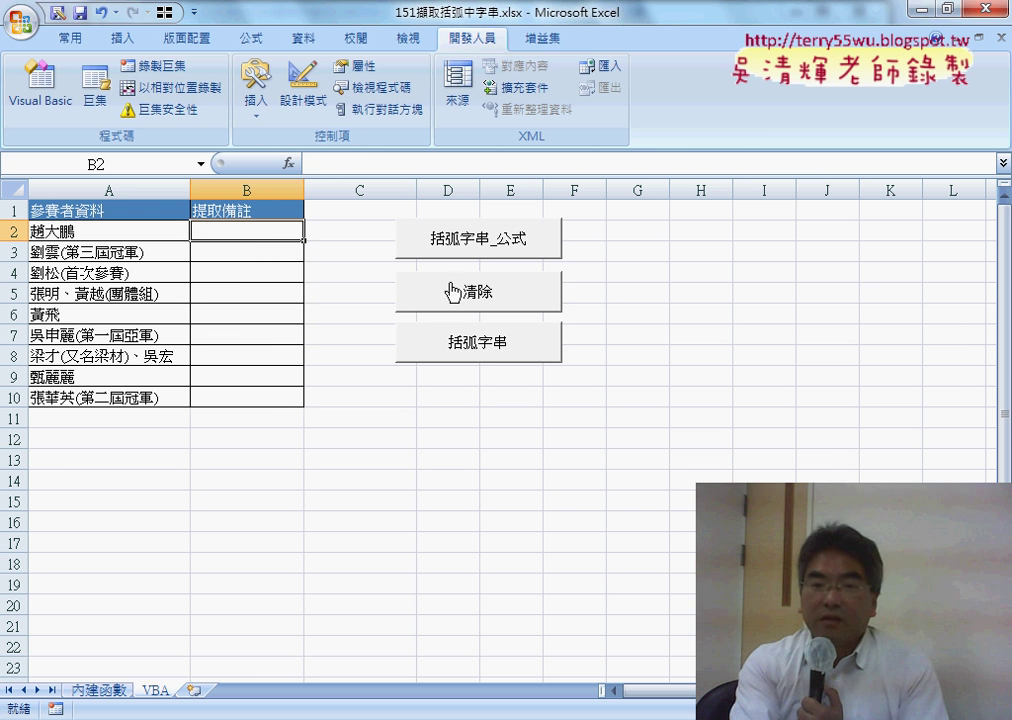
left_click(457, 242)
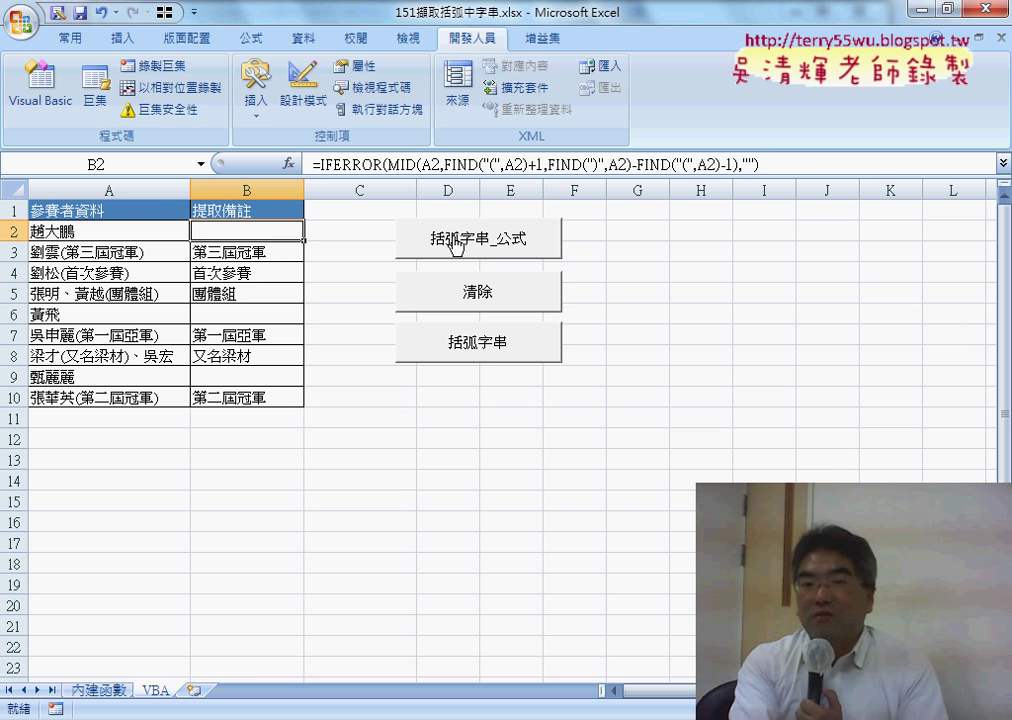
left_click(489, 163)
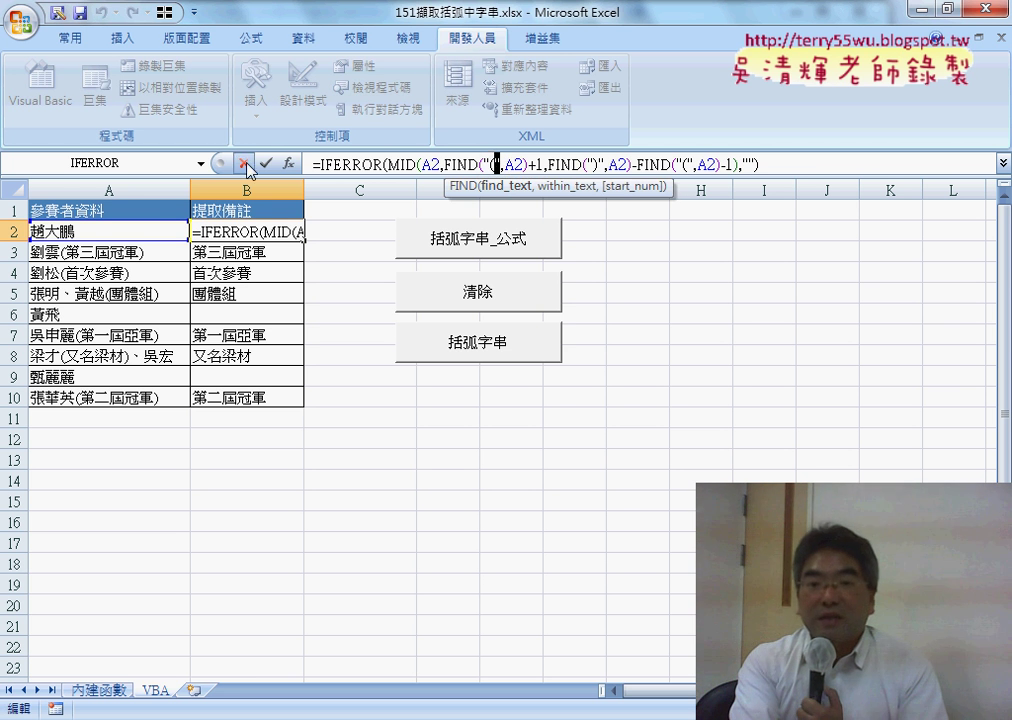
left_click(241, 165)
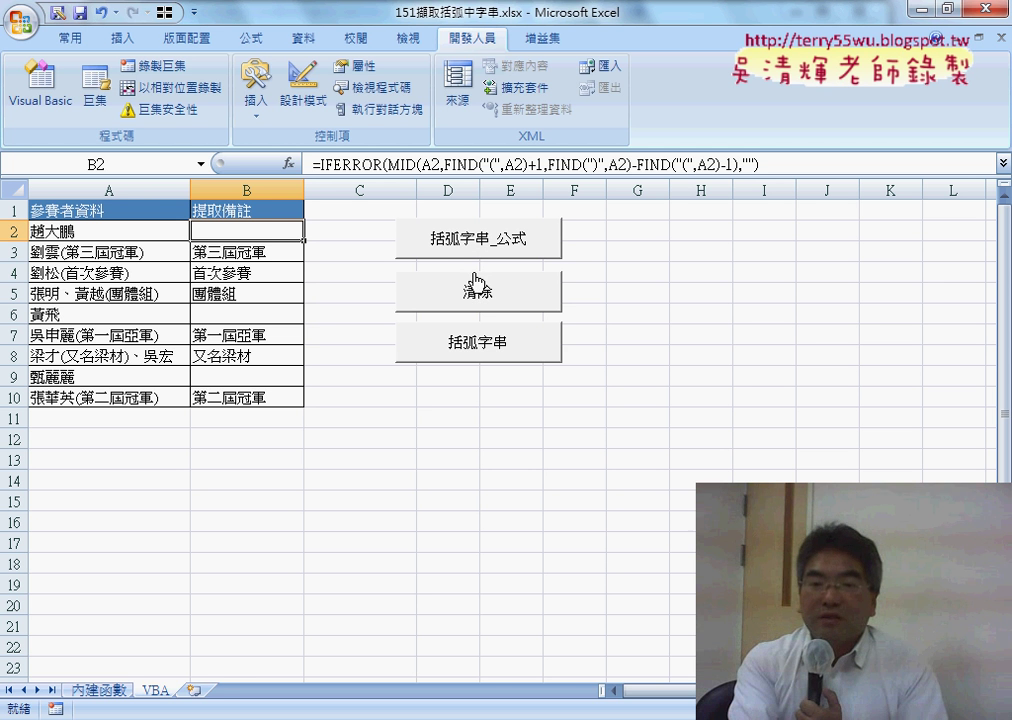
Clear column B, run the 括弧字串 macro, and check that B3–B5 hold plain values.
left_click(484, 288)
left_click(485, 258)
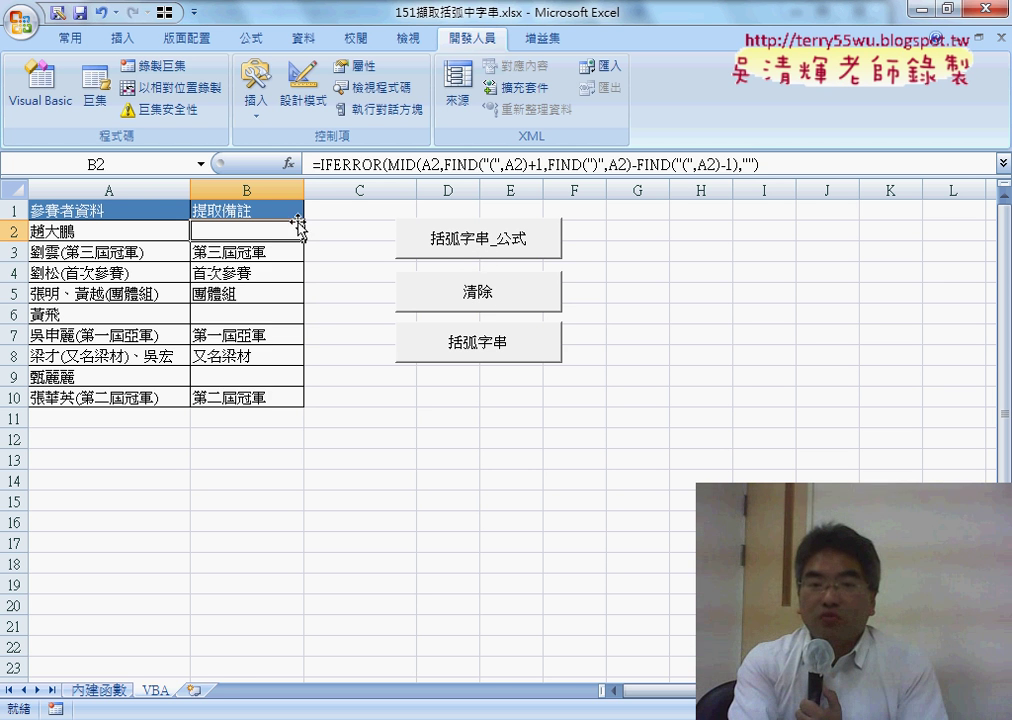
left_click(474, 293)
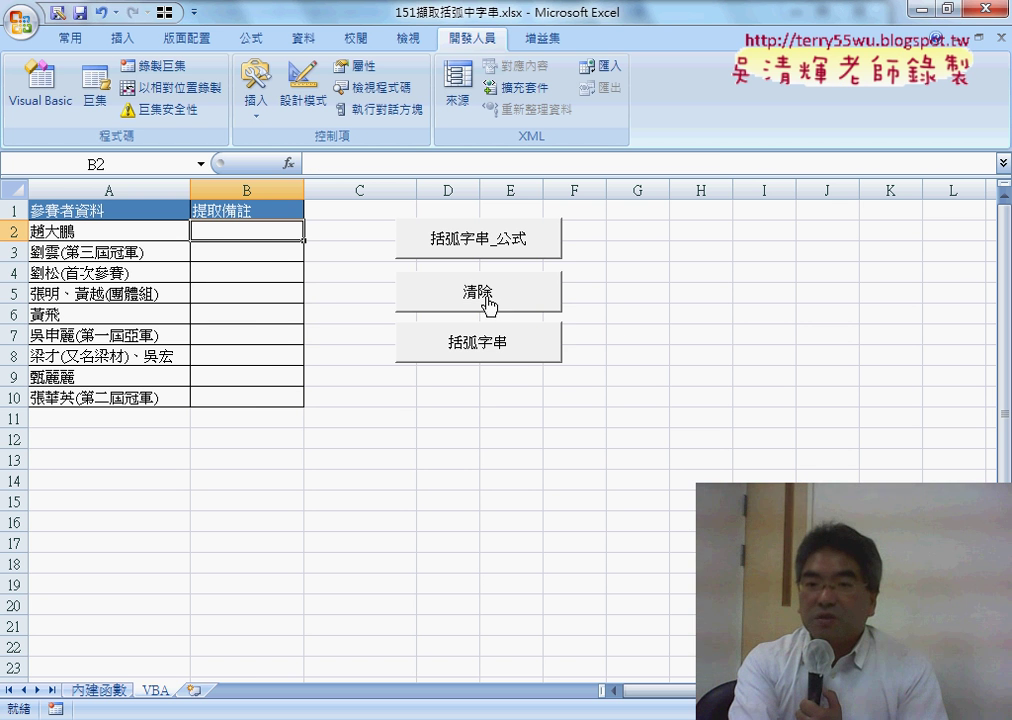
left_click(477, 341)
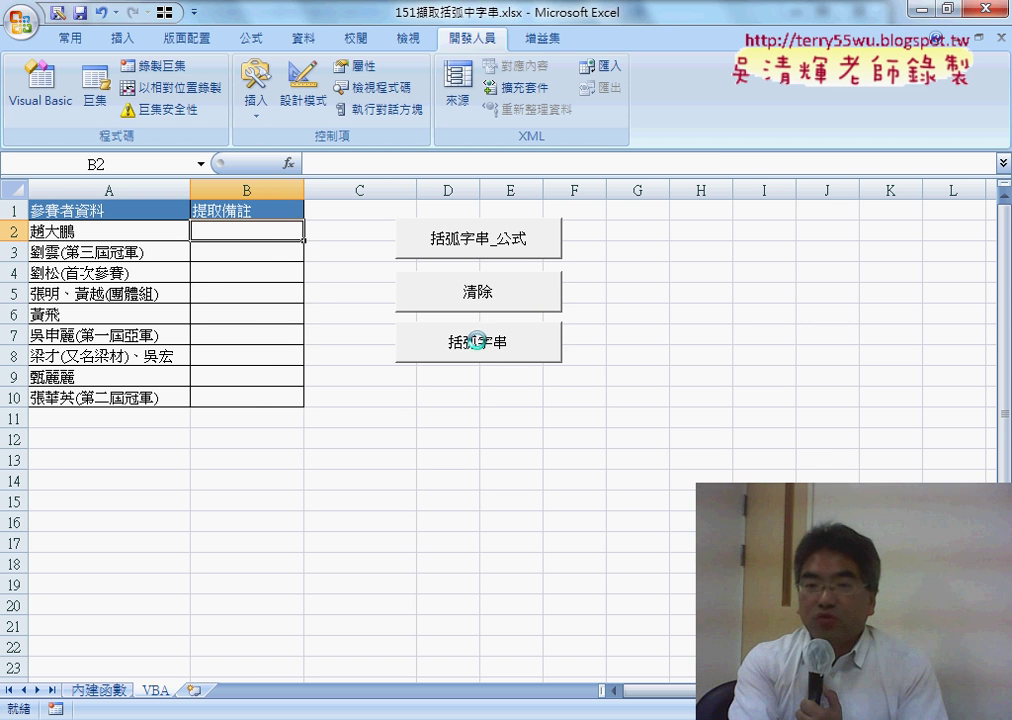
left_click(267, 252)
left_click(267, 280)
left_click(267, 287)
Check cell B3, then empty B2:B10 with the 清除 button.
left_click(267, 252)
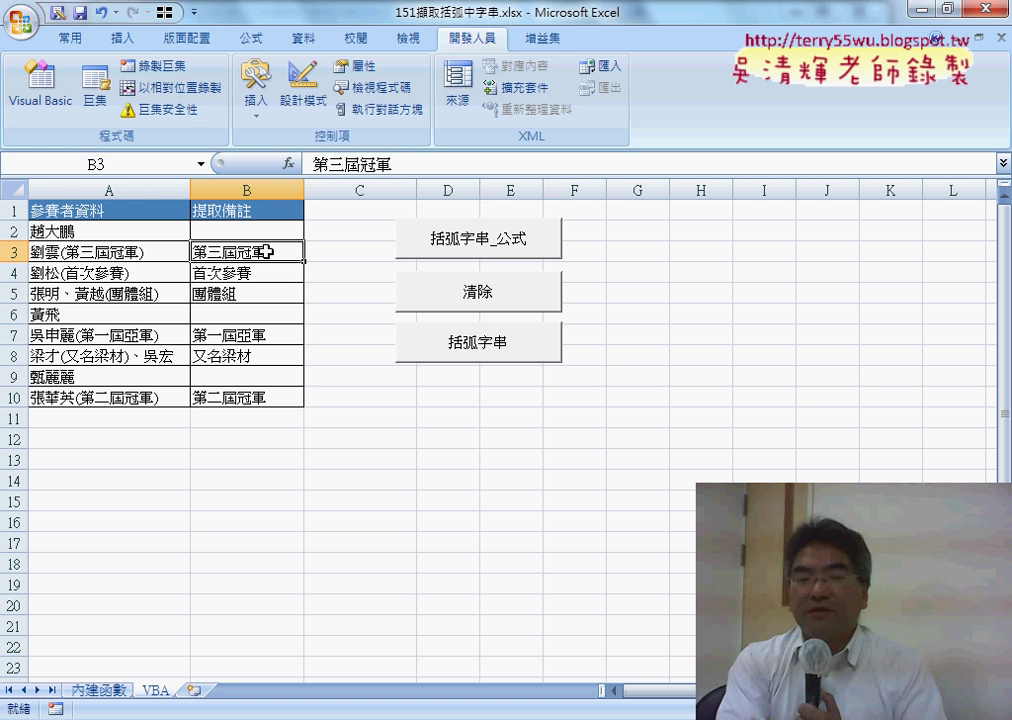
left_click(453, 290)
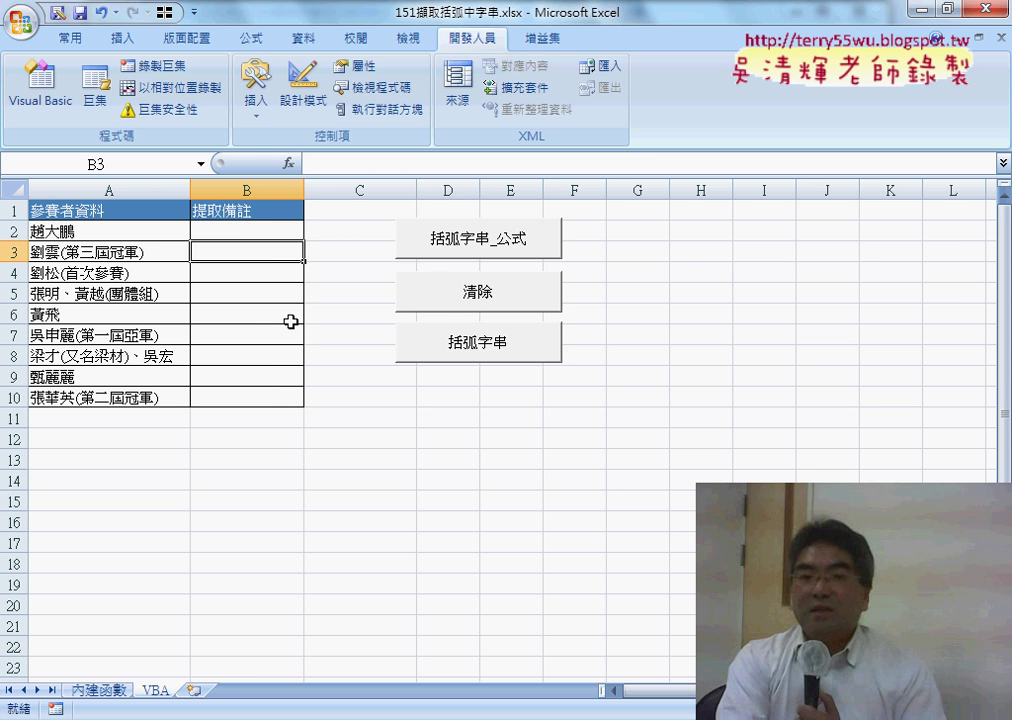
Enter =括弧字串函數(A2) in B2 from the 使用者定義 category and fill it down to B10.
left_click(271, 230)
left_click(288, 163)
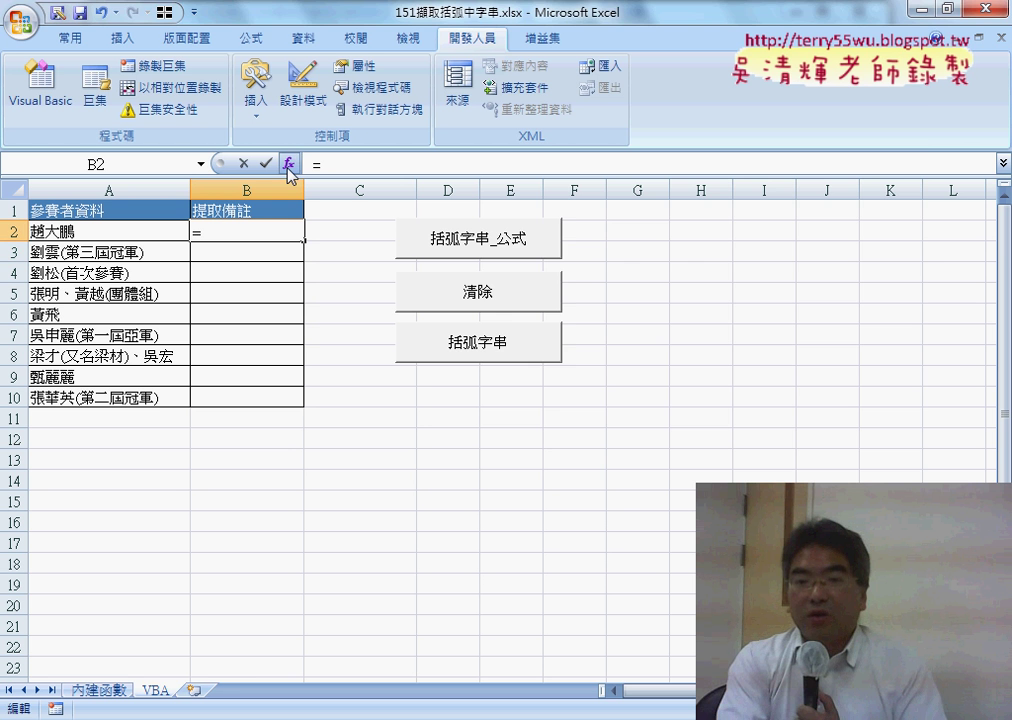
left_click(604, 212)
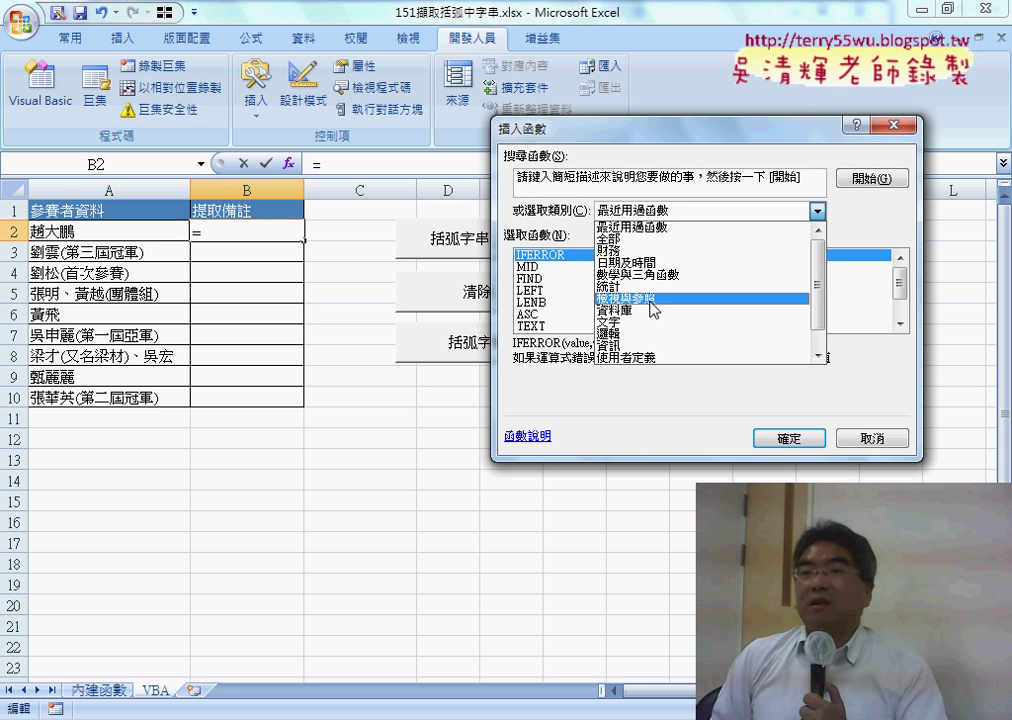
left_click(650, 356)
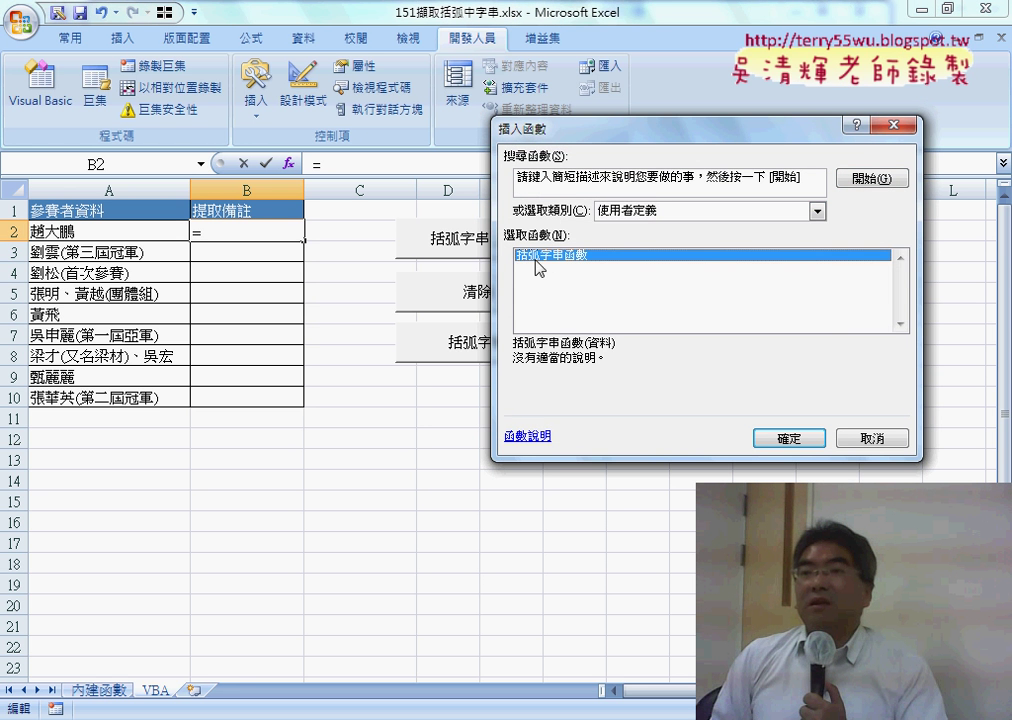
left_click(777, 440)
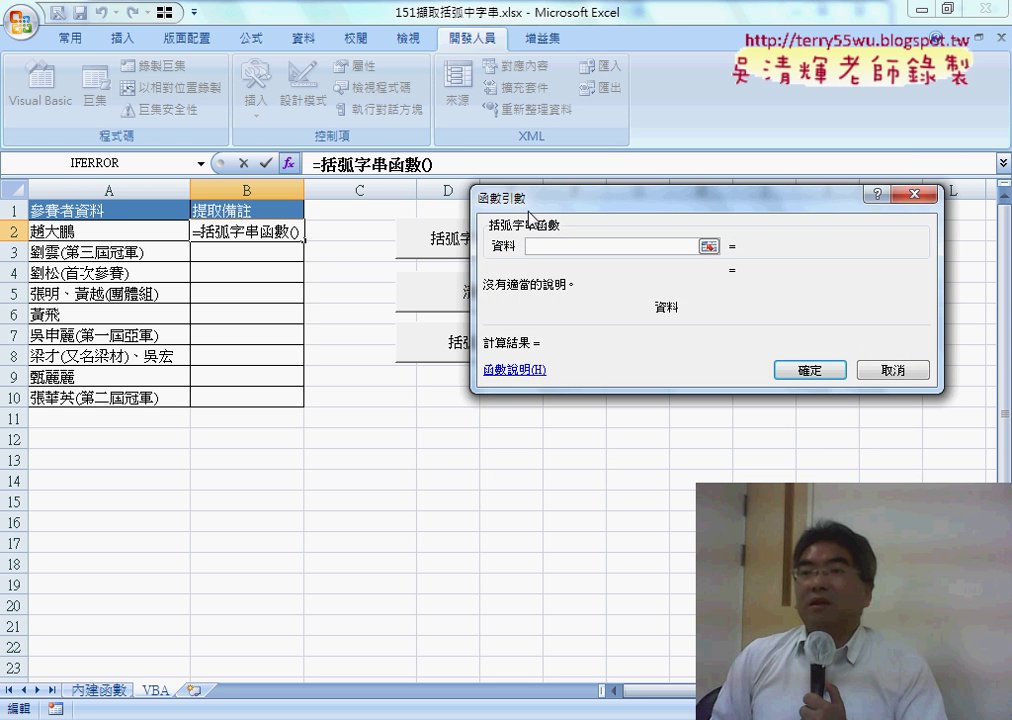
left_click(153, 231)
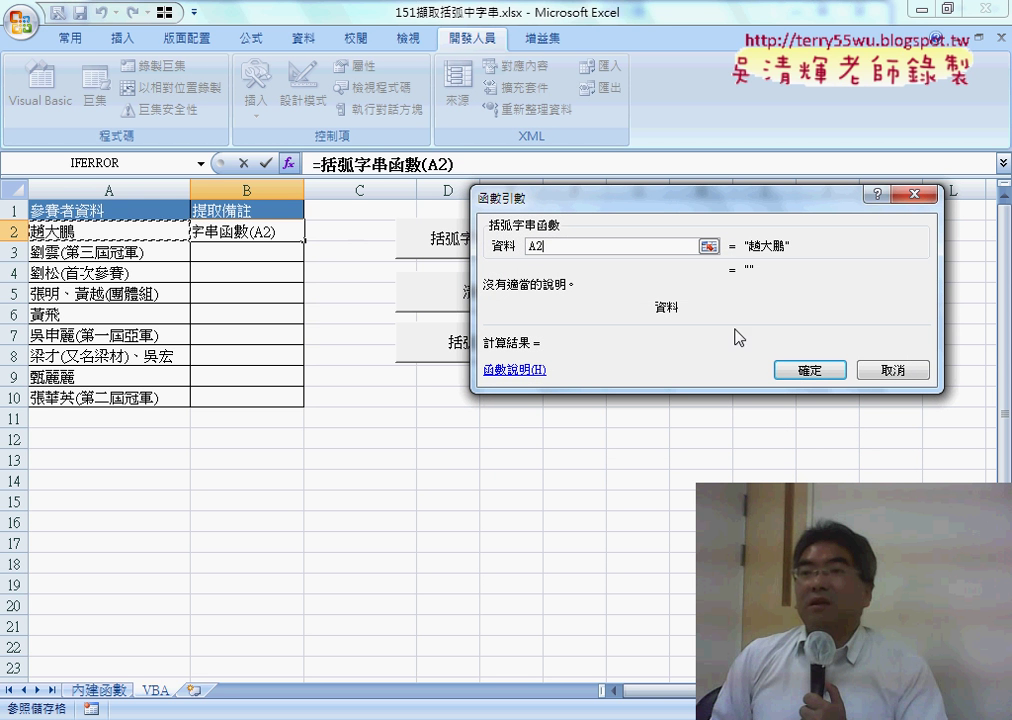
left_click(808, 371)
double_click(304, 241)
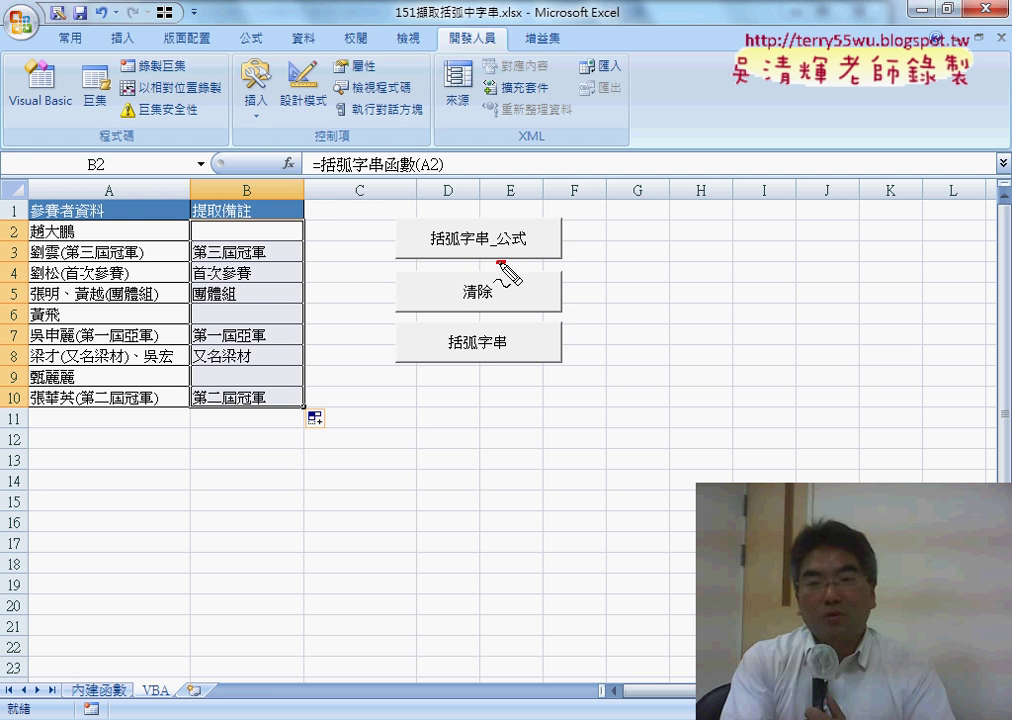
mouse_move(499, 262)
left_mouse_down()
mouse_move(520, 256)
mouse_move(474, 287)
mouse_move(512, 290)
mouse_move(512, 365)
left_mouse_up()
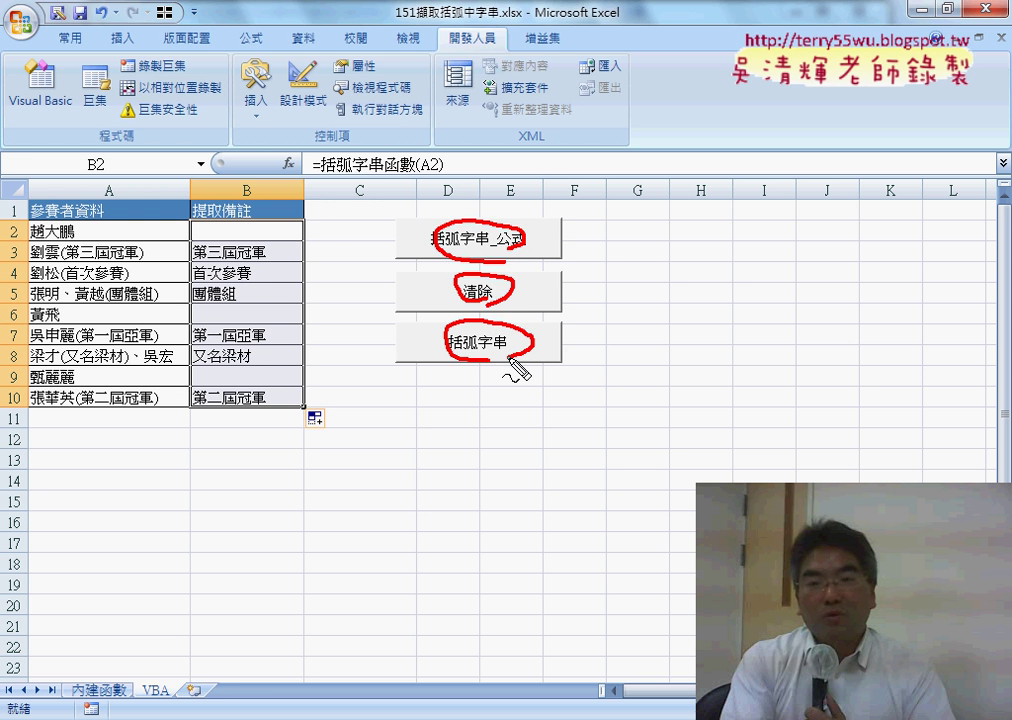
left_click_drag(325, 150, 450, 180)
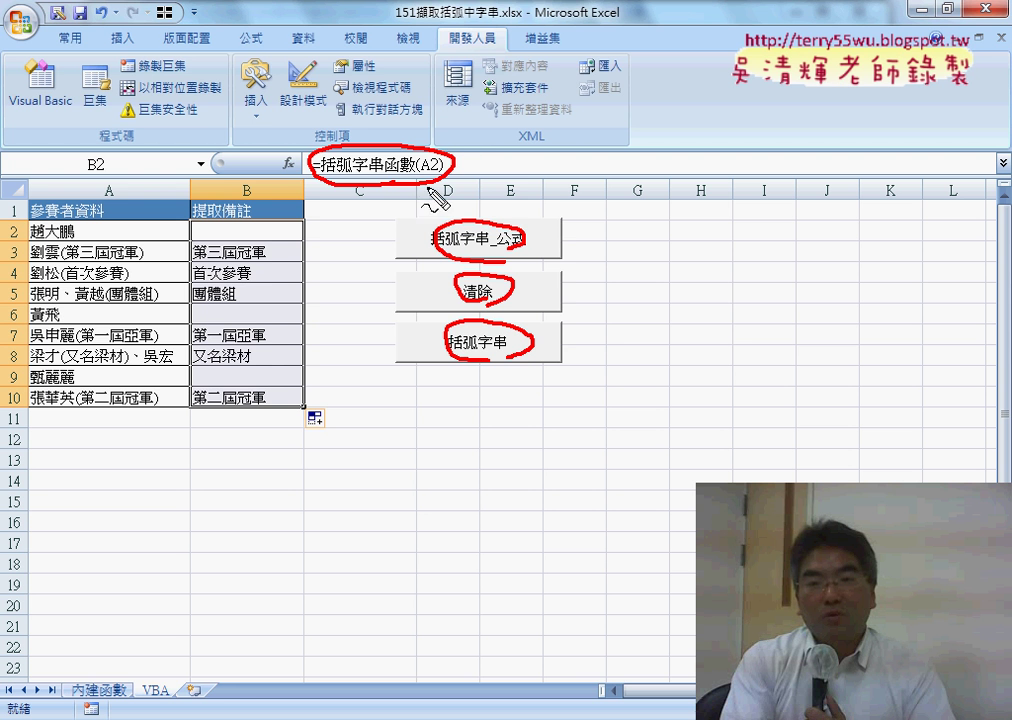
left_click_drag(521, 183, 517, 198)
left_click_drag(535, 205, 543, 214)
mouse_move(538, 276)
left_mouse_down()
mouse_move(580, 300)
mouse_move(558, 354)
mouse_move(597, 363)
left_mouse_up()
mouse_move(368, 100)
left_mouse_down()
mouse_move(352, 125)
mouse_move(395, 126)
mouse_move(378, 145)
left_mouse_up()
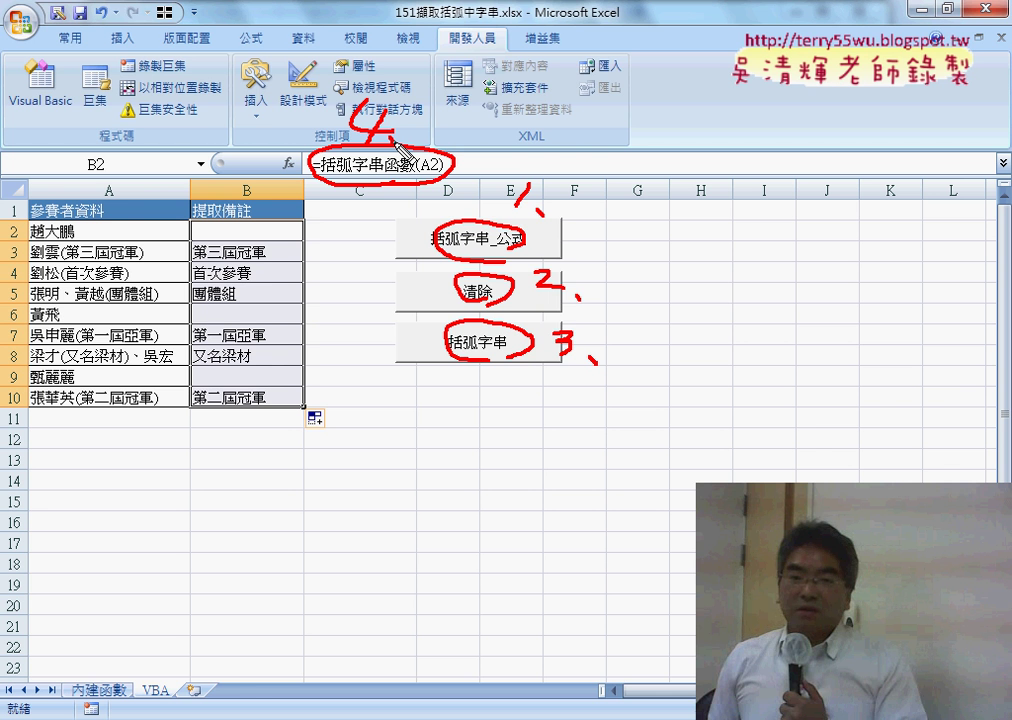